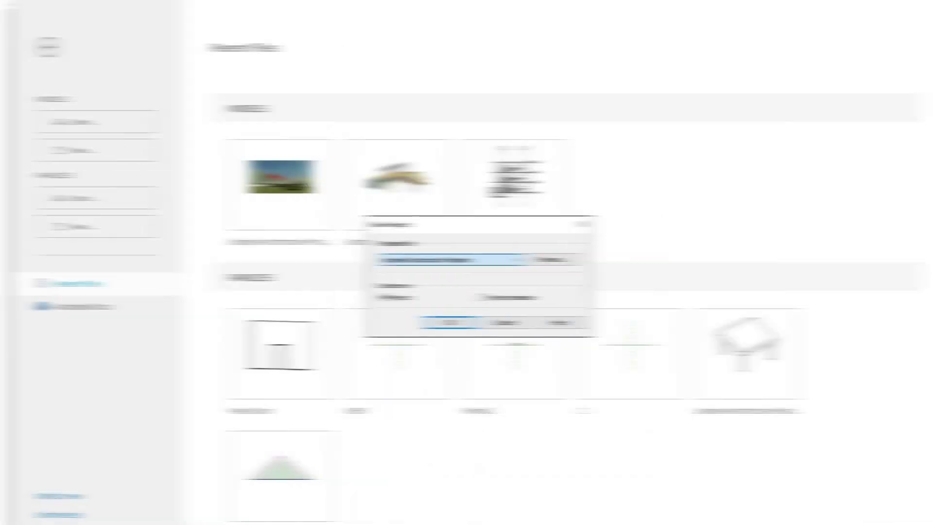
# Step: Create a new project from the English Mechanical-Default_Metric.rte template
pyautogui.click(532, 257)
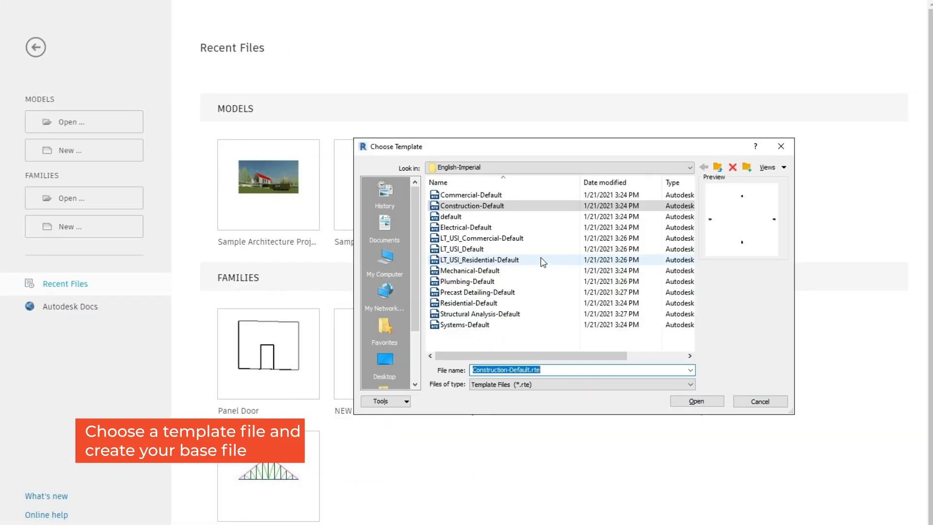
pyautogui.click(717, 167)
pyautogui.doubleClick(473, 216)
pyautogui.scroll(-1, 495, 291)
pyautogui.doubleClick(541, 285)
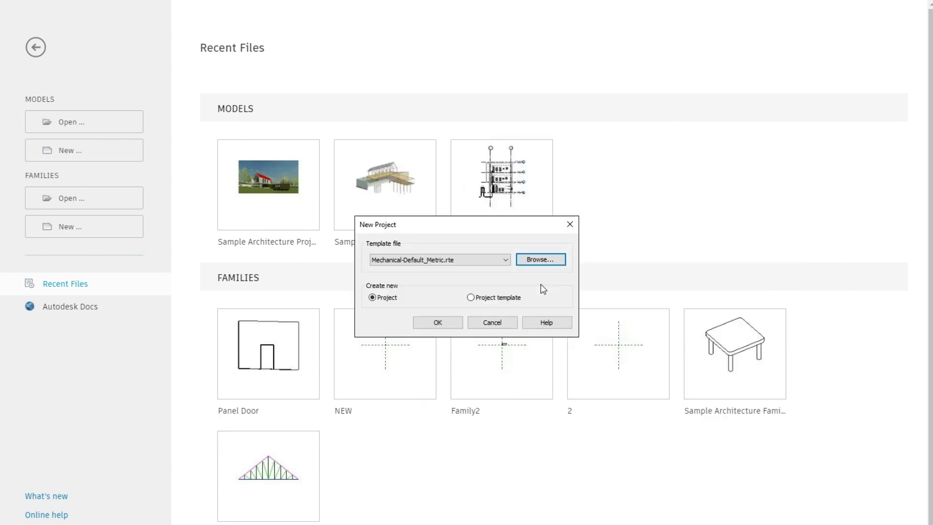
pyautogui.click(437, 321)
pyautogui.click(219, 6)
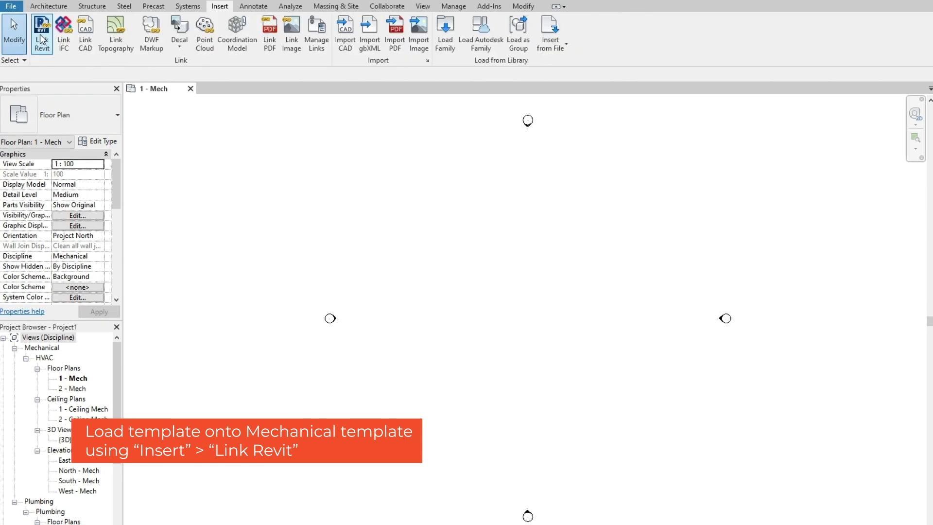
# Step: Link the HIGH RISE BUILDING FOR MEP_3rvt.rvt model from the Revit MEP - Mechanical folder
pyautogui.click(42, 40)
pyautogui.click(610, 159)
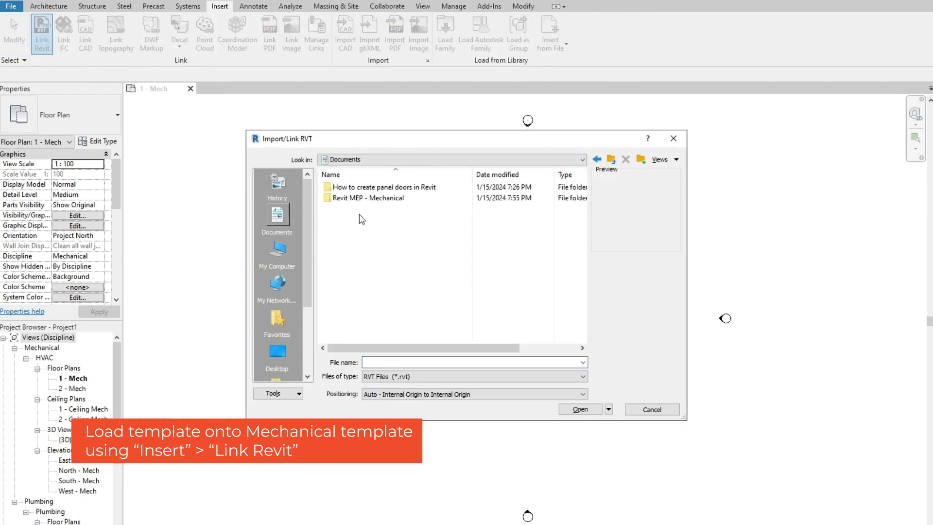
pyautogui.doubleClick(362, 199)
pyautogui.click(373, 188)
pyautogui.click(580, 409)
# Step: Shift the linked building right and move the four elevation markers around its footprint
pyautogui.moveTo(429, 305); pyautogui.dragTo(494, 306)
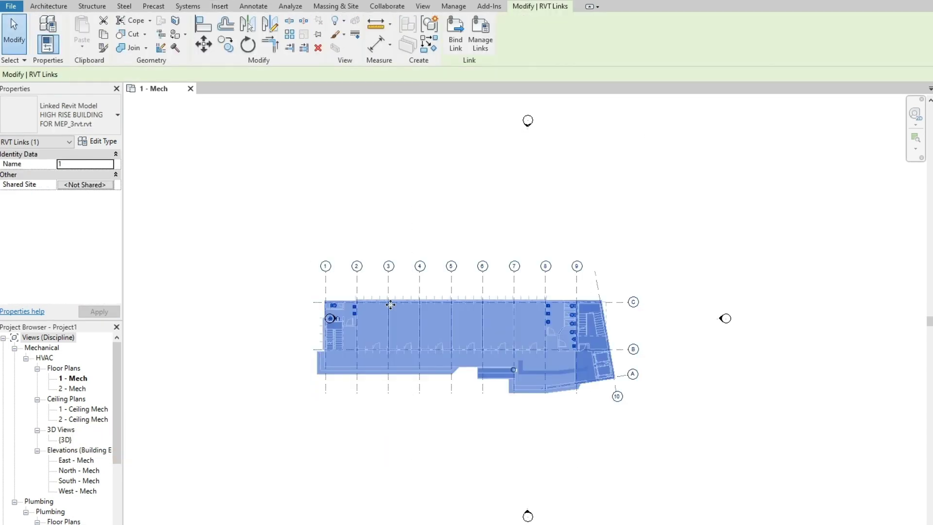
pyautogui.click(454, 495)
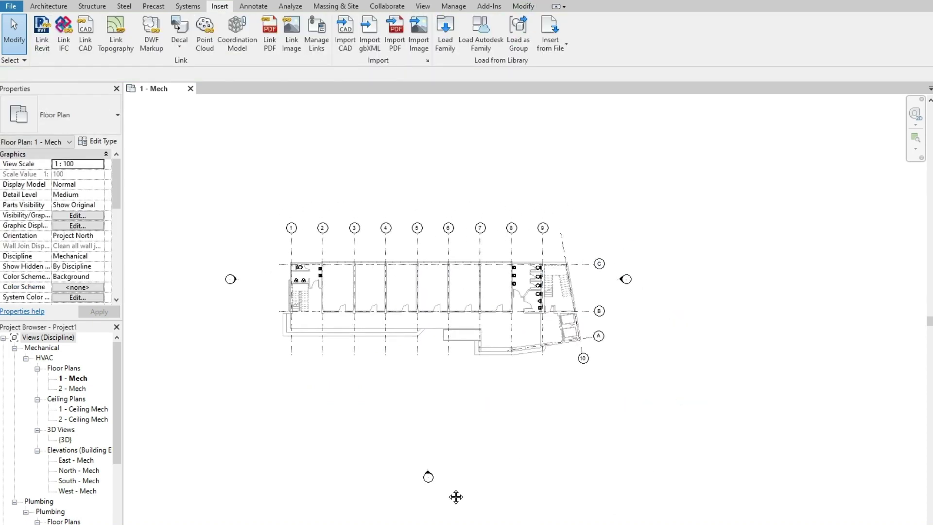
pyautogui.moveTo(427, 371); pyautogui.dragTo(364, 194)
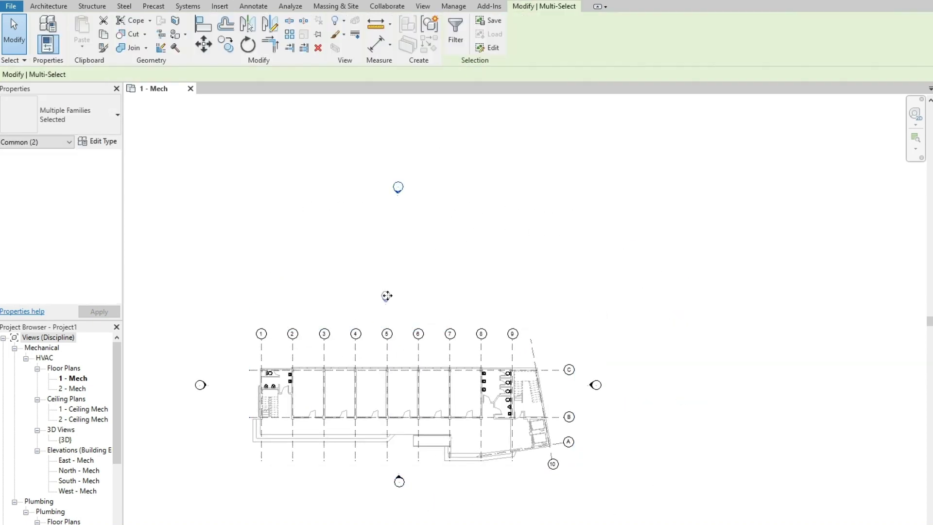
pyautogui.moveTo(219, 396); pyautogui.dragTo(229, 321)
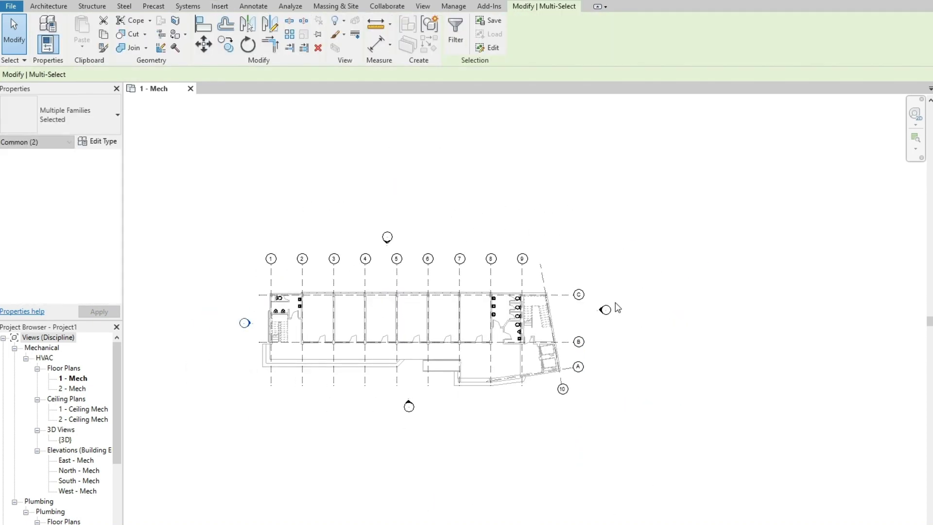
pyautogui.press('Escape')
pyautogui.scroll(1, 407, 333)
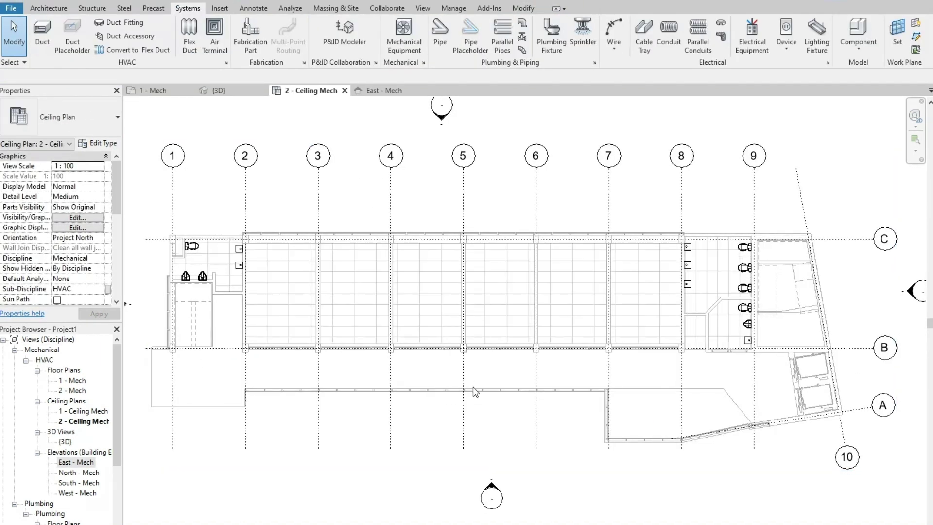
# Step: Hide the Plumbing Fixtures category in the view's Visibility/Graphics (VG) settings
pyautogui.press('v')
pyautogui.press('g')
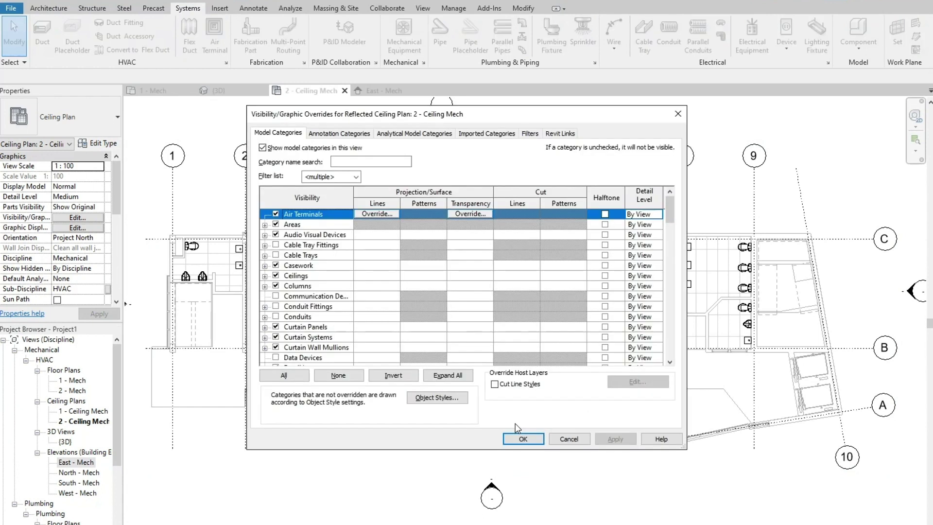
pyautogui.scroll(-2, 369, 292)
pyautogui.scroll(-7, 311, 321)
pyautogui.scroll(-6, 302, 335)
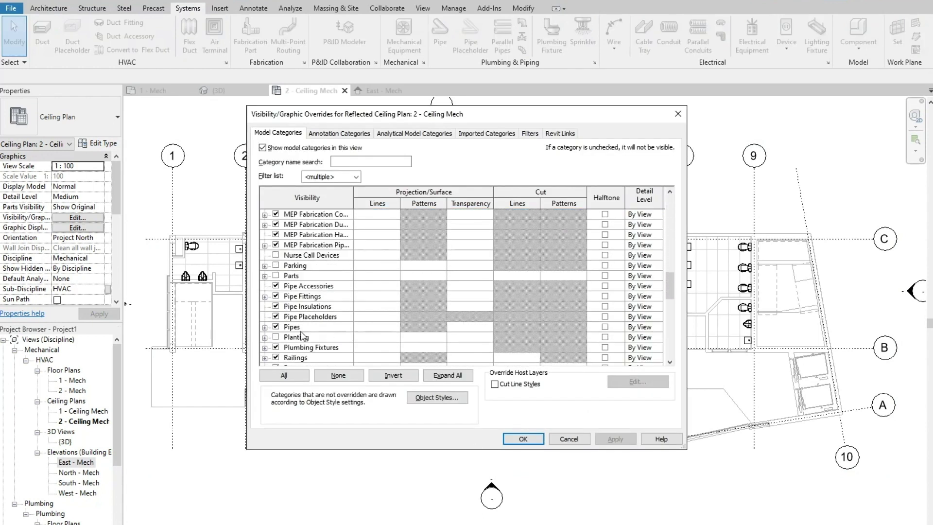
pyautogui.click(275, 347)
pyautogui.click(615, 439)
pyautogui.click(523, 439)
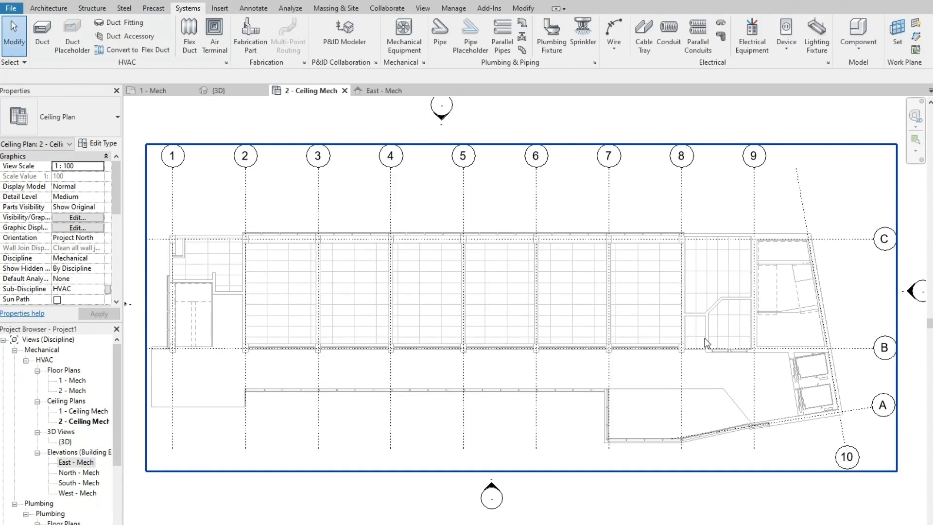
# Step: Close the 1 - Mech view and return to the 2 - Ceiling Mech plan
pyautogui.click(80, 421)
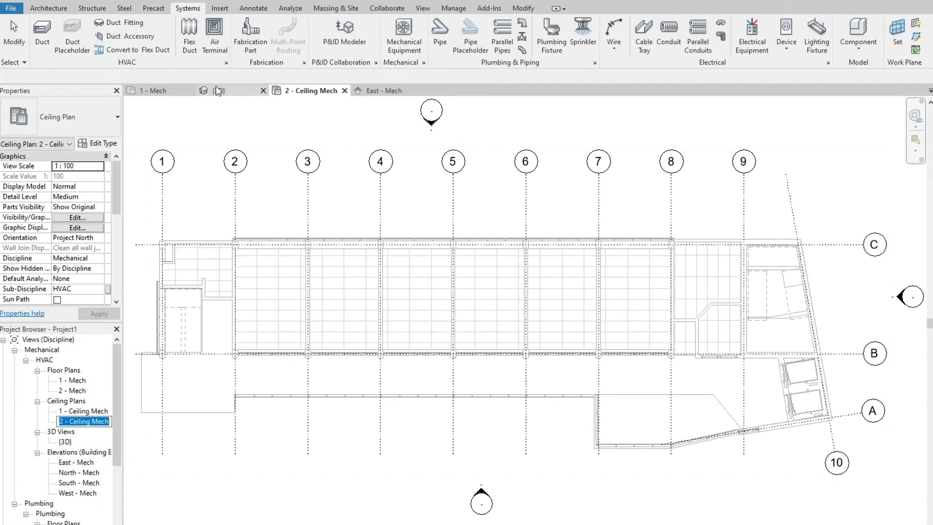
pyautogui.click(217, 91)
pyautogui.click(190, 91)
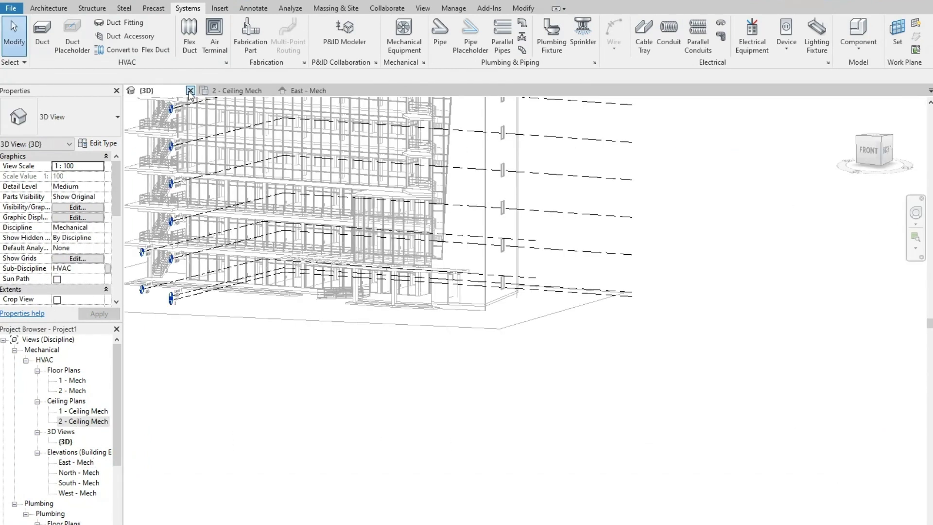
pyautogui.click(238, 90)
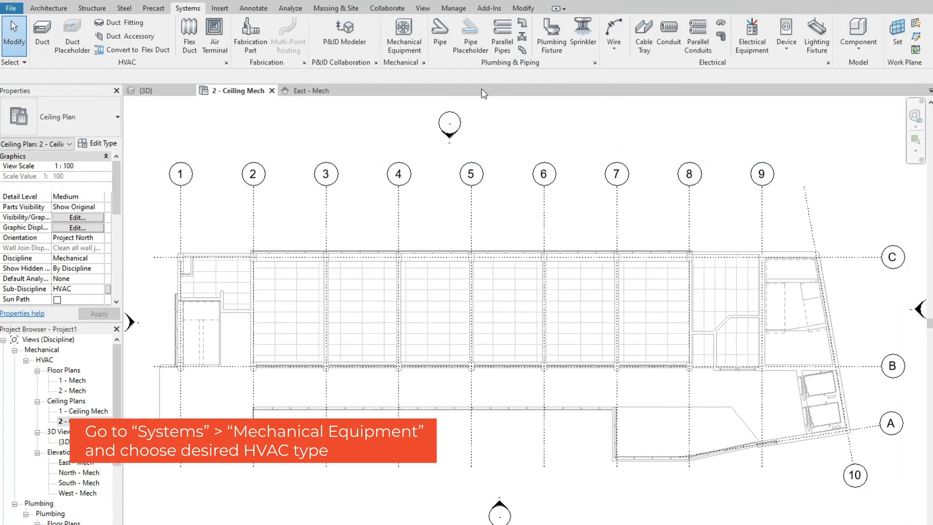
pyautogui.click(411, 47)
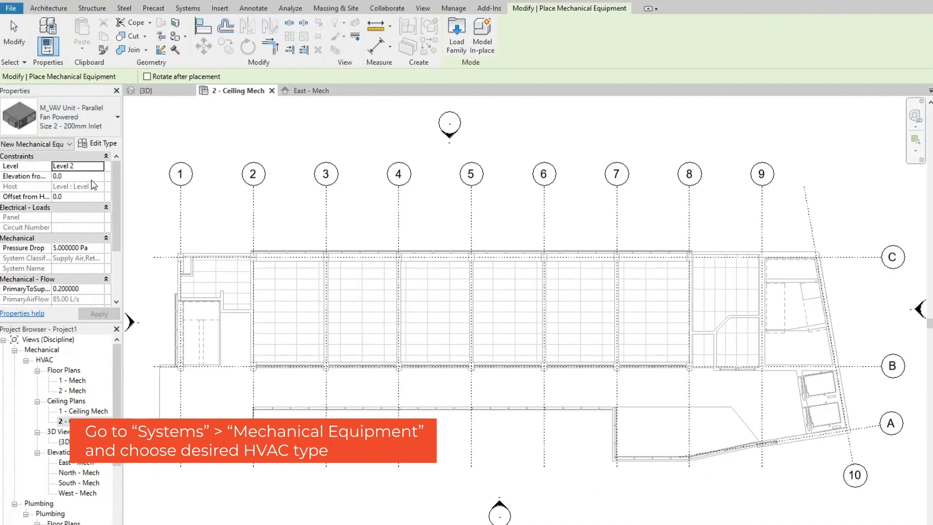
# Step: Place the M_VAV Unit at elevation 4000 right of grid 9, between grids B and C
pyautogui.click(311, 91)
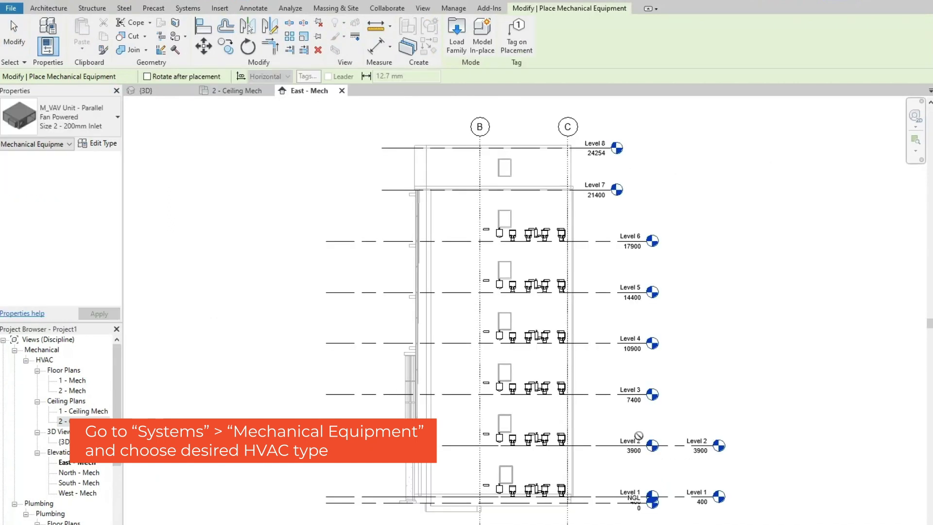
pyautogui.click(234, 92)
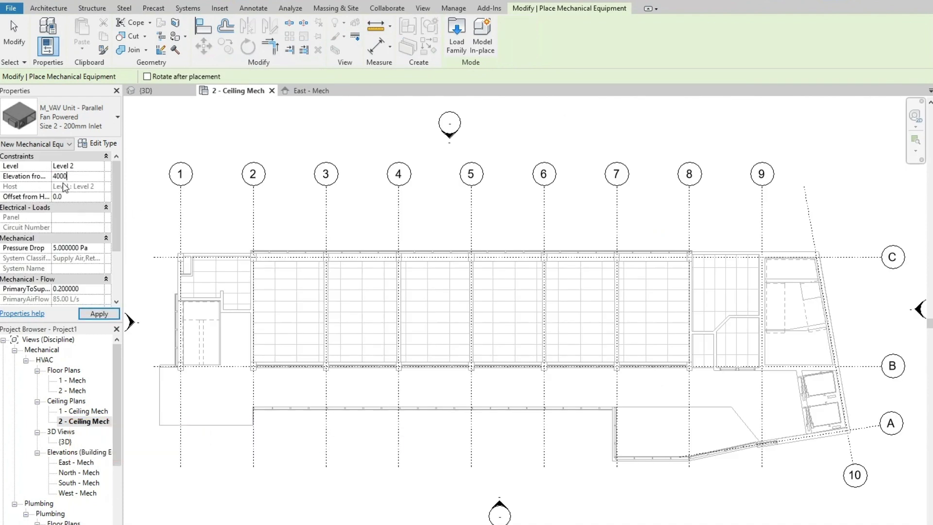
pyautogui.write('.0')
pyautogui.press('Return')
pyautogui.scroll(1, 795, 310)
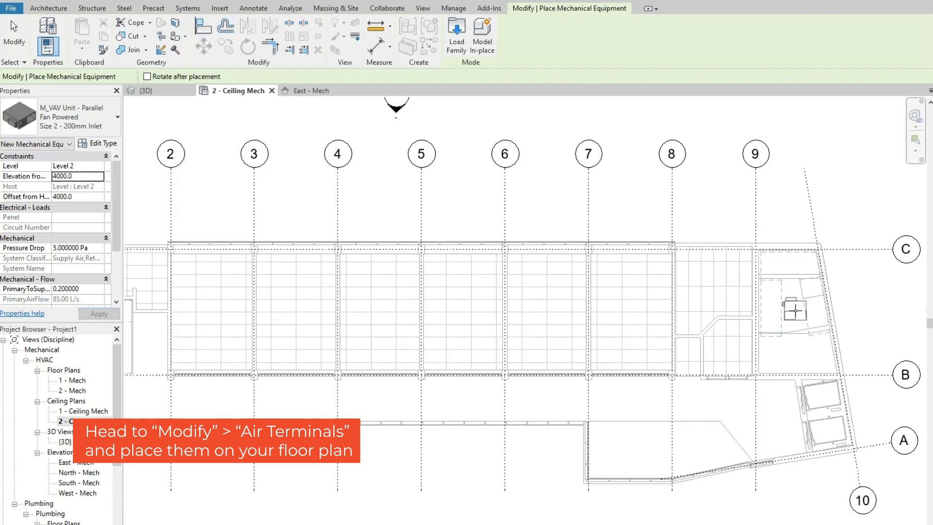
pyautogui.click(795, 311)
pyautogui.press('Escape')
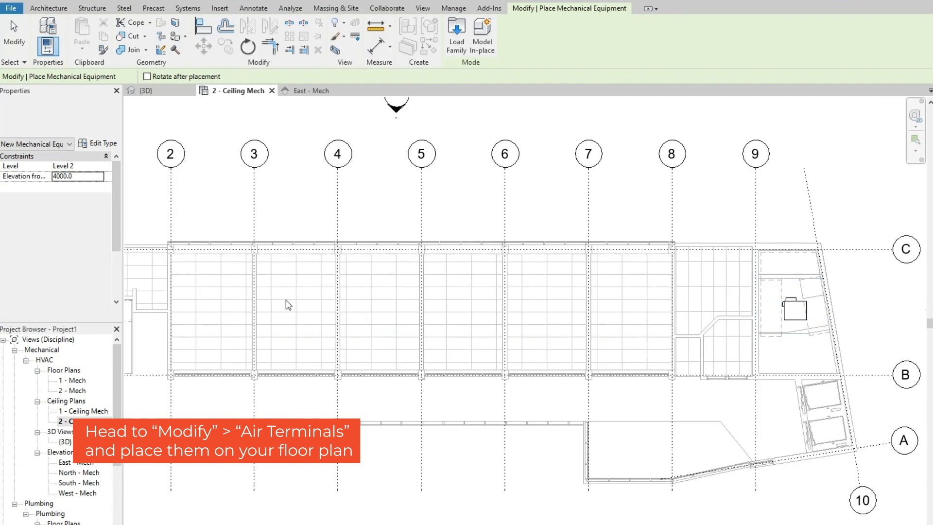
pyautogui.press('Escape')
# Step: Place 600 x 600 supply diffusers at elevation 4000 in each bay from grid 2 to 9
pyautogui.click(214, 43)
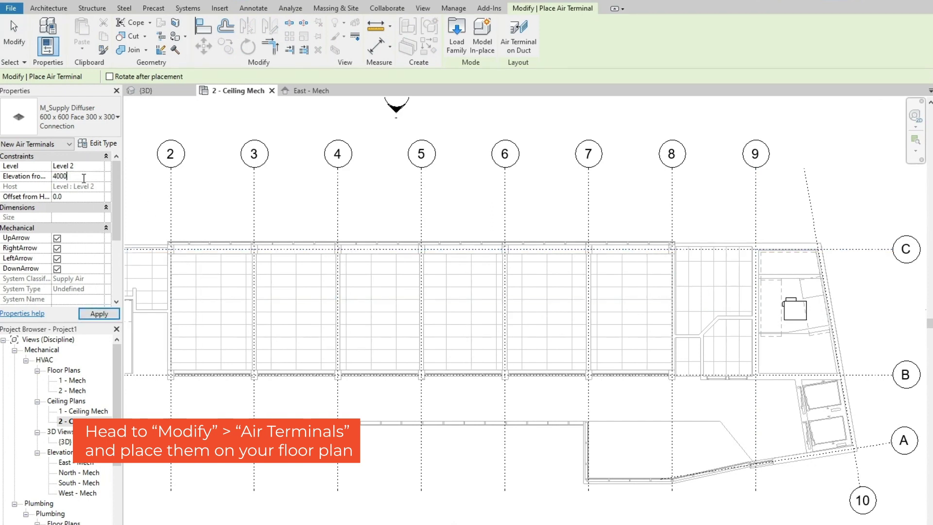
pyautogui.click(99, 314)
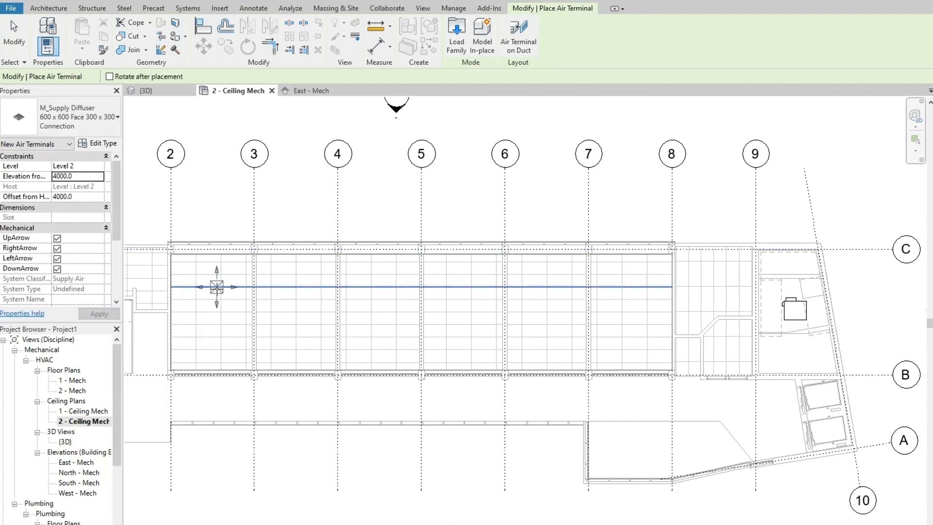
pyautogui.moveTo(217, 286); pyautogui.dragTo(255, 298, button='middle')
pyautogui.click(247, 292)
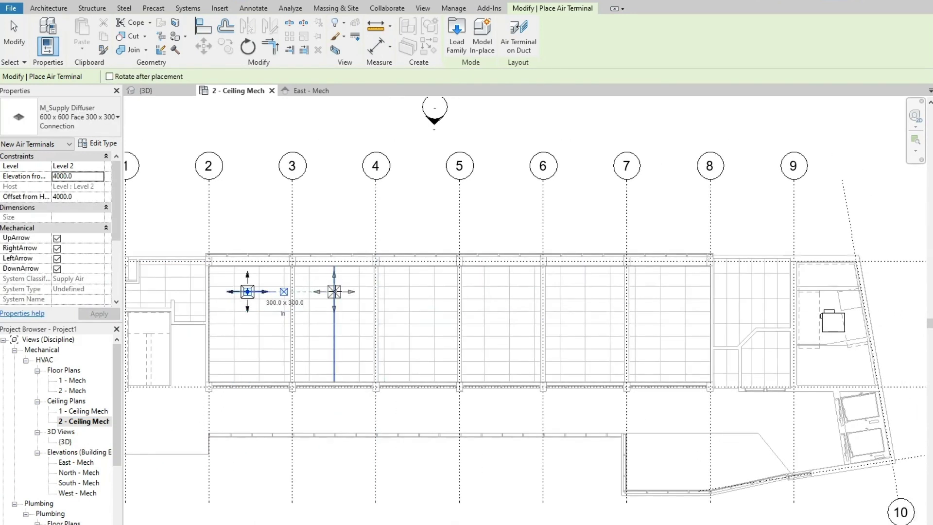
pyautogui.click(334, 291)
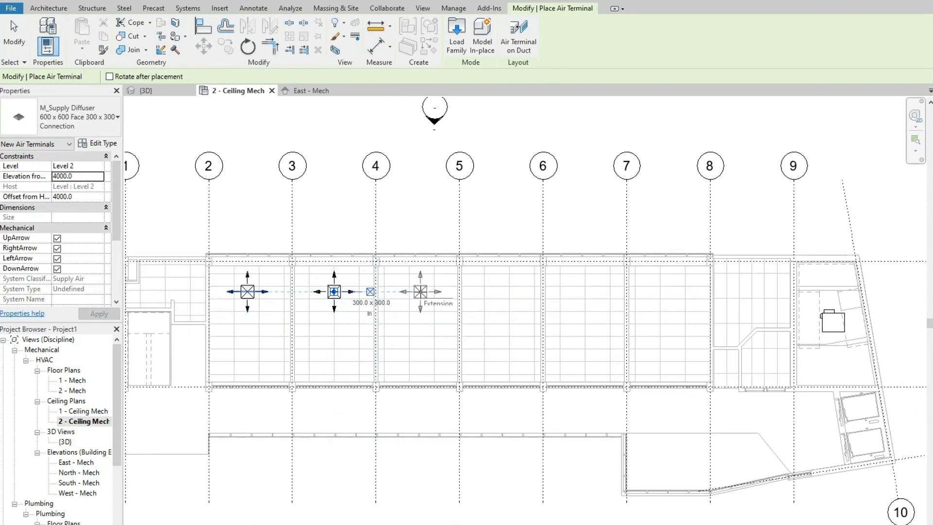
pyautogui.click(501, 292)
pyautogui.click(584, 292)
pyautogui.click(668, 291)
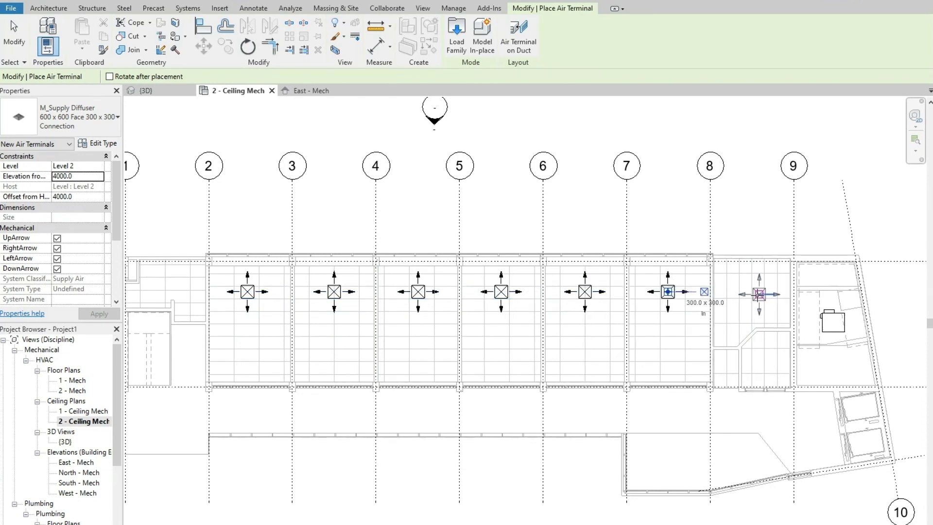
pyautogui.click(752, 291)
pyautogui.press('Escape')
pyautogui.press('Escape')
# Step: Turn off the diffuser flow arrows and select the diffusers along the row
pyautogui.click(249, 295)
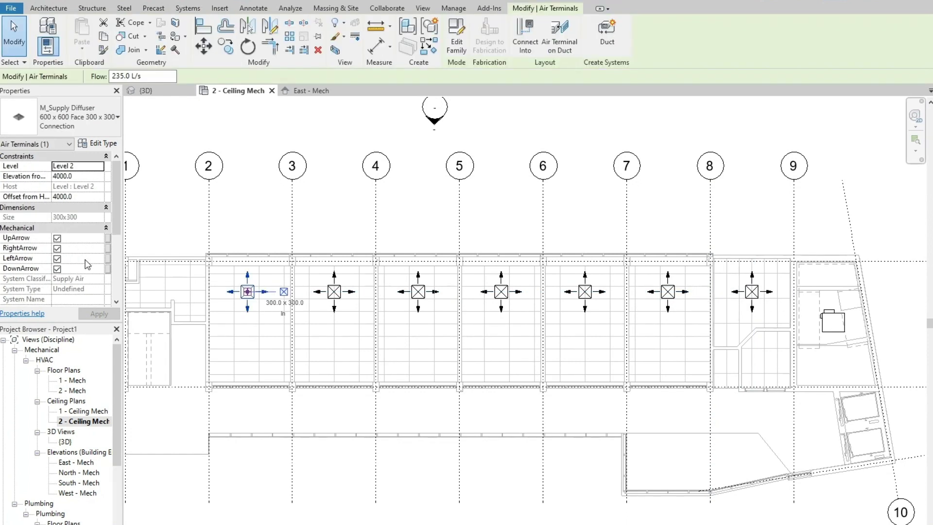
pyautogui.click(56, 252)
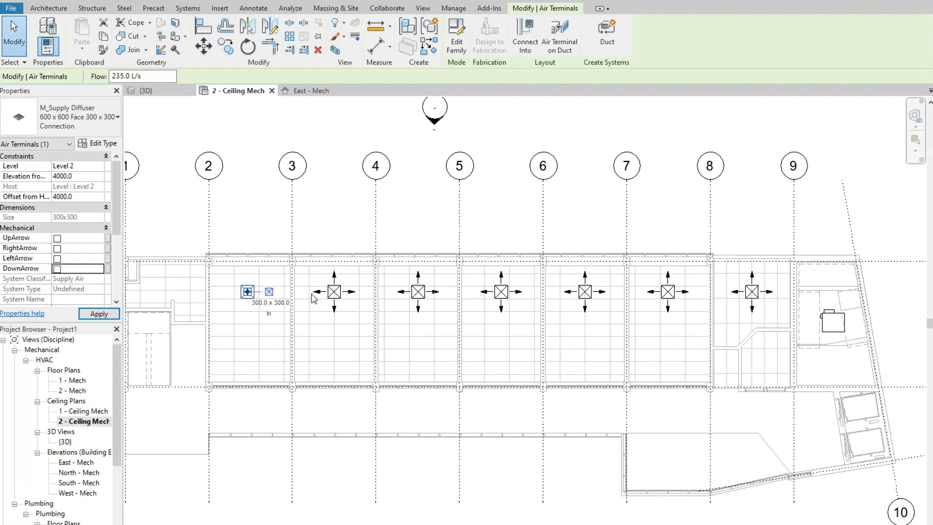
pyautogui.keyDown('ctrl'); pyautogui.click(418, 291); pyautogui.keyUp('ctrl')
pyautogui.keyDown('ctrl'); pyautogui.click(500, 291); pyautogui.keyUp('ctrl')
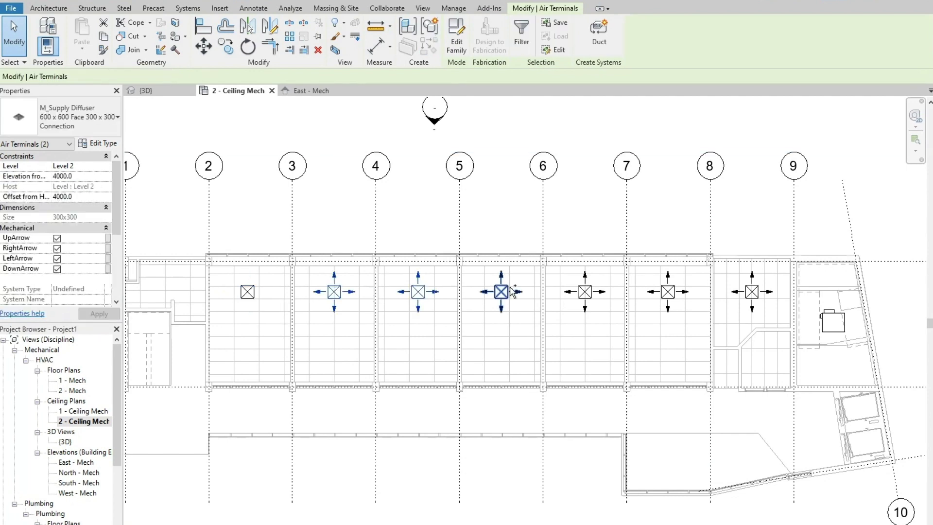
pyautogui.keyDown('ctrl'); pyautogui.click(585, 294); pyautogui.keyUp('ctrl')
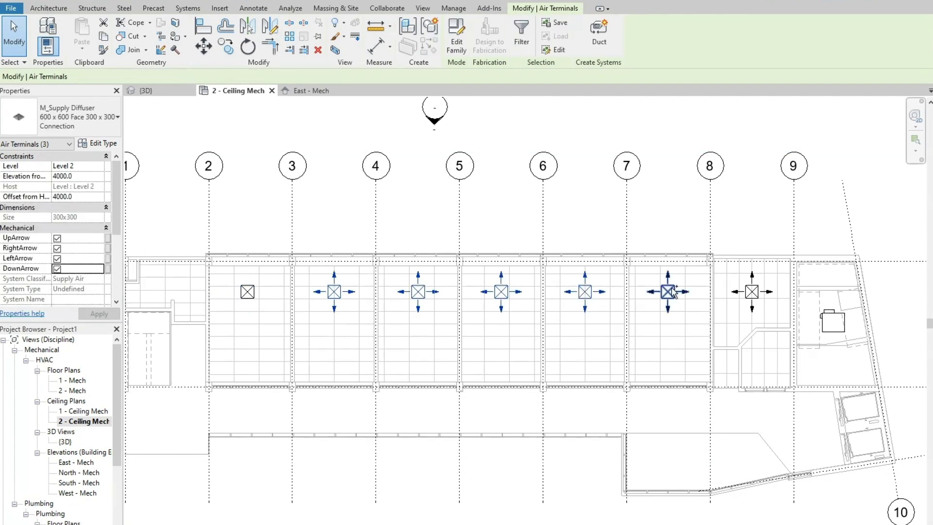
pyautogui.keyDown('ctrl'); pyautogui.click(756, 293); pyautogui.keyUp('ctrl')
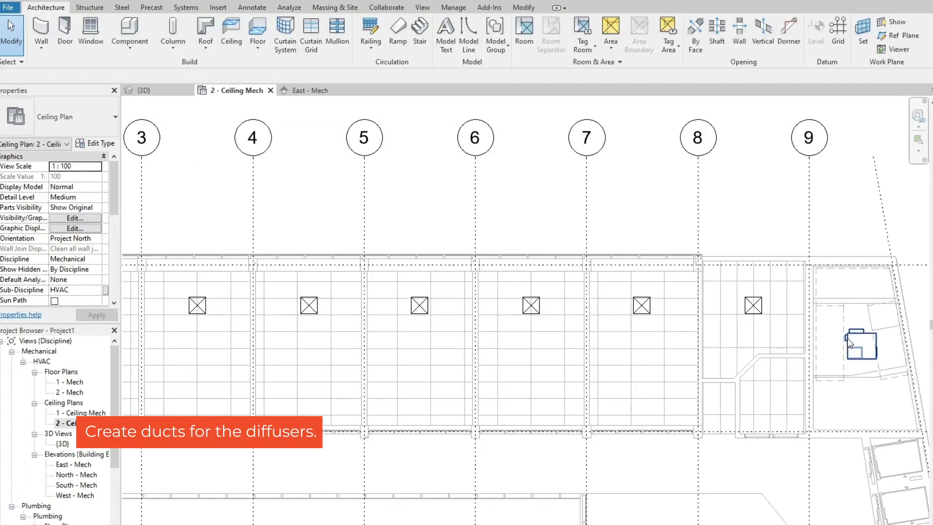
# Step: Start a Rectangular Duct Mitered Elbows / Tees duct from the VAV unit
pyautogui.click(850, 343)
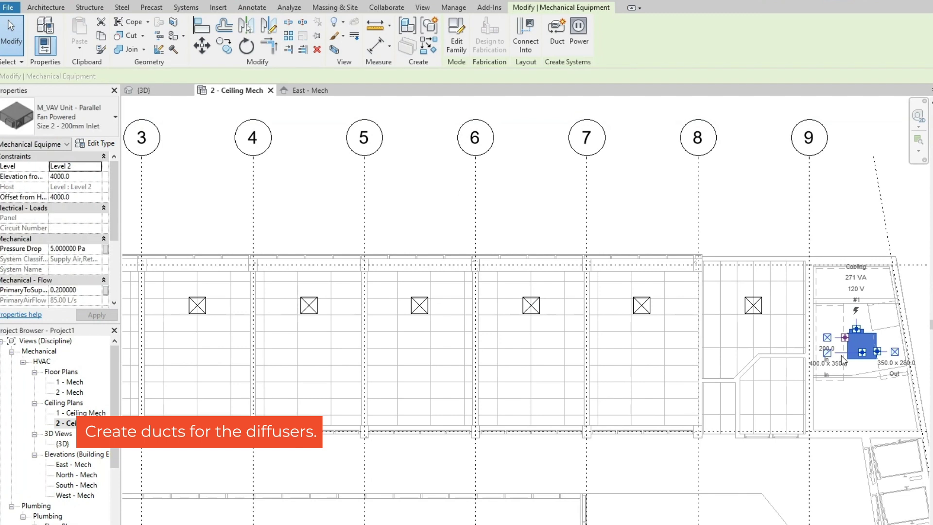
pyautogui.click(825, 343)
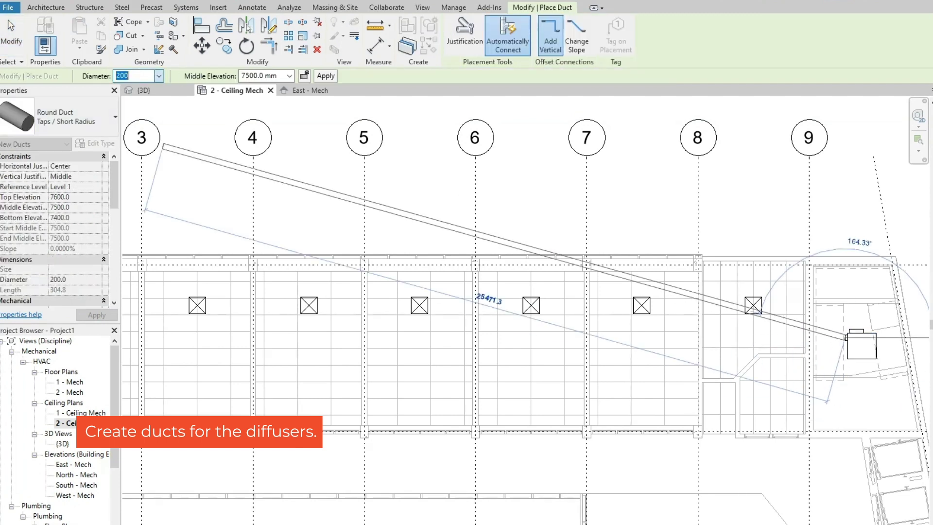
pyautogui.write('300')
pyautogui.click(77, 124)
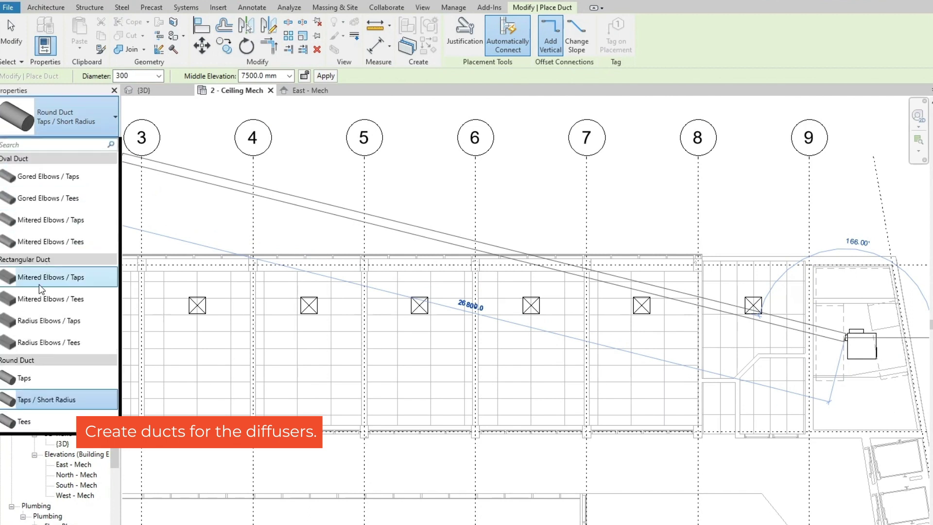
pyautogui.click(55, 305)
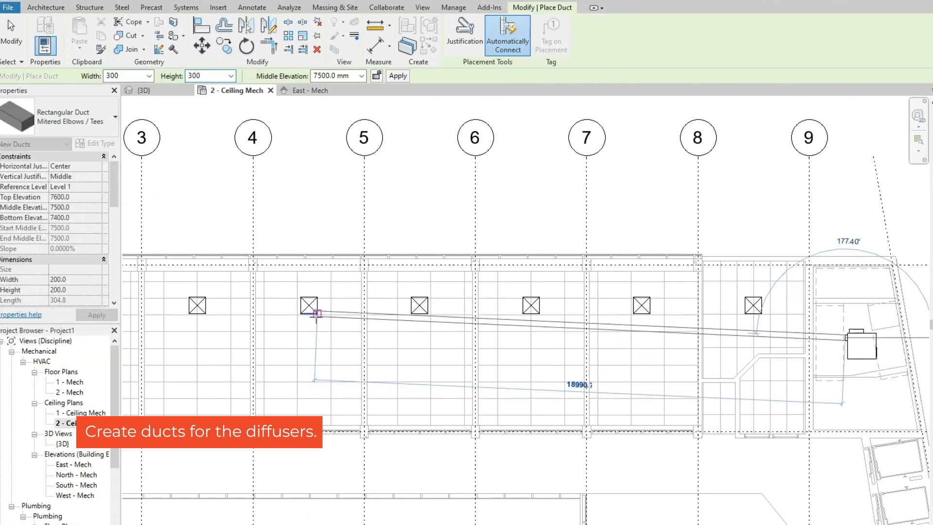
# Step: Draw the 200 x 200 main duct beneath the diffuser row with a tap under each diffuser
pyautogui.moveTo(258, 333); pyautogui.dragTo(365, 313, button='middle')
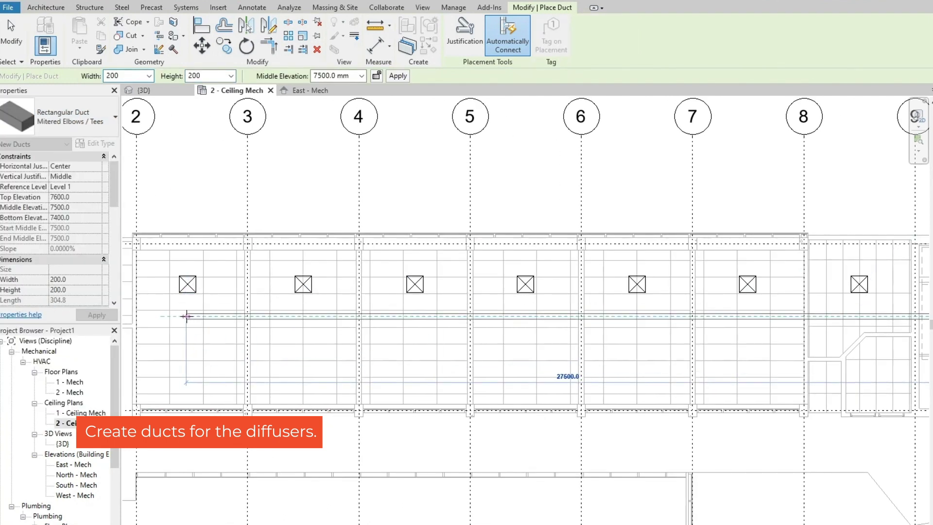
pyautogui.click(187, 316)
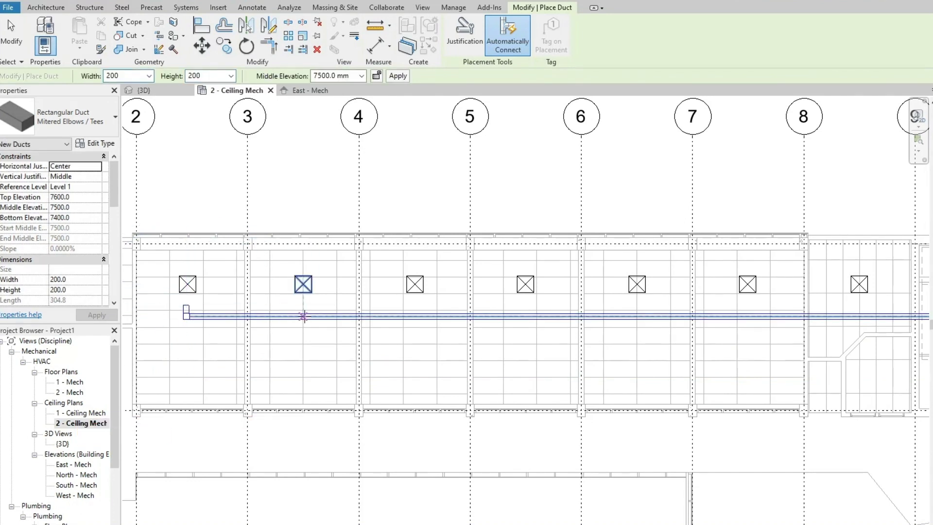
pyautogui.scroll(3, 304, 317)
pyautogui.scroll(-2, 301, 302)
pyautogui.scroll(2, 349, 308)
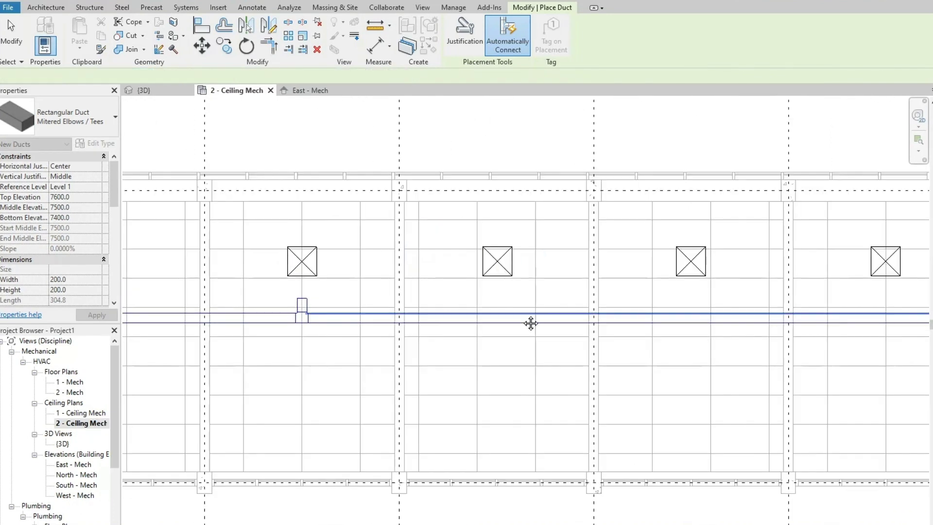
pyautogui.click(437, 319)
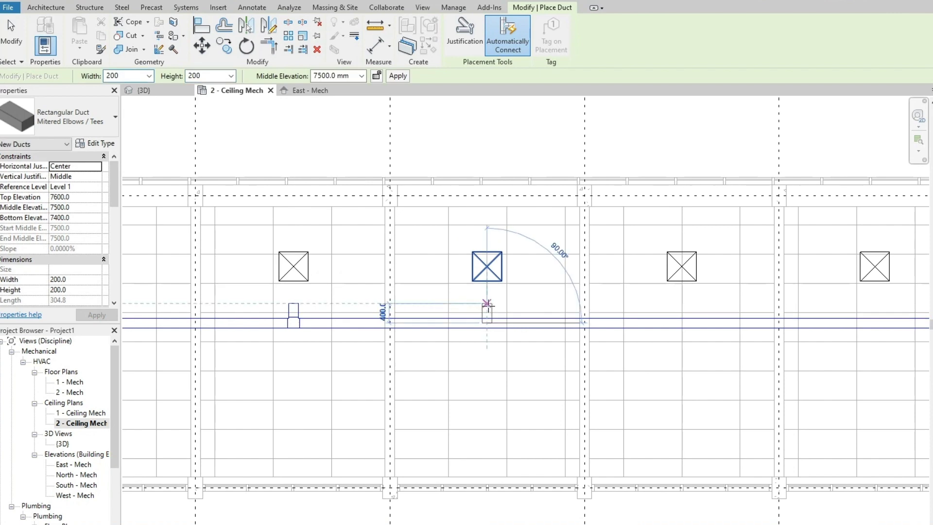
pyautogui.scroll(-2, 523, 327)
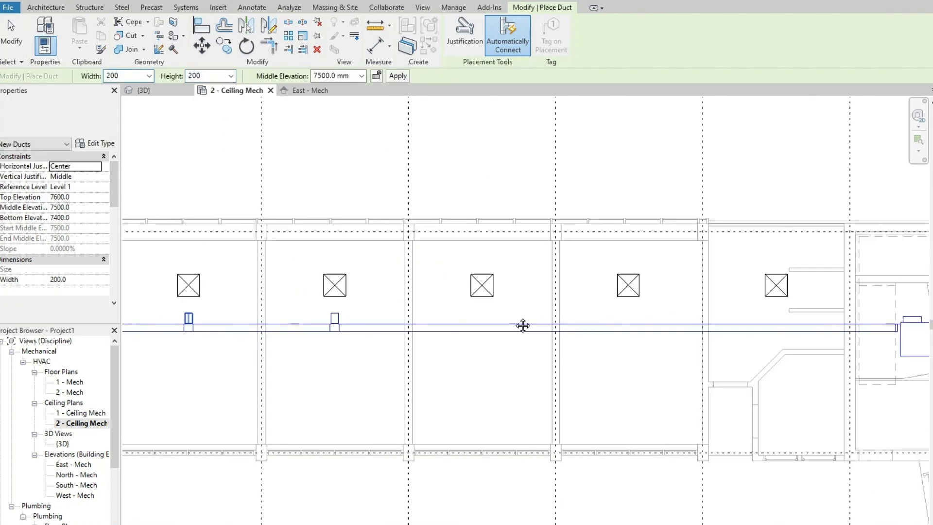
pyautogui.click(483, 311)
pyautogui.click(628, 311)
pyautogui.moveTo(775, 316); pyautogui.dragTo(626, 311, button='middle')
pyautogui.press('Escape')
# Step: Frame the diffuser row and duct, then select diffusers along the row
pyautogui.scroll(-2, 486, 301)
pyautogui.moveTo(192, 261); pyautogui.dragTo(297, 284, button='middle')
pyautogui.press('Escape')
pyautogui.click(298, 286)
pyautogui.keyDown('ctrl'); pyautogui.click(495, 287); pyautogui.keyUp('ctrl')
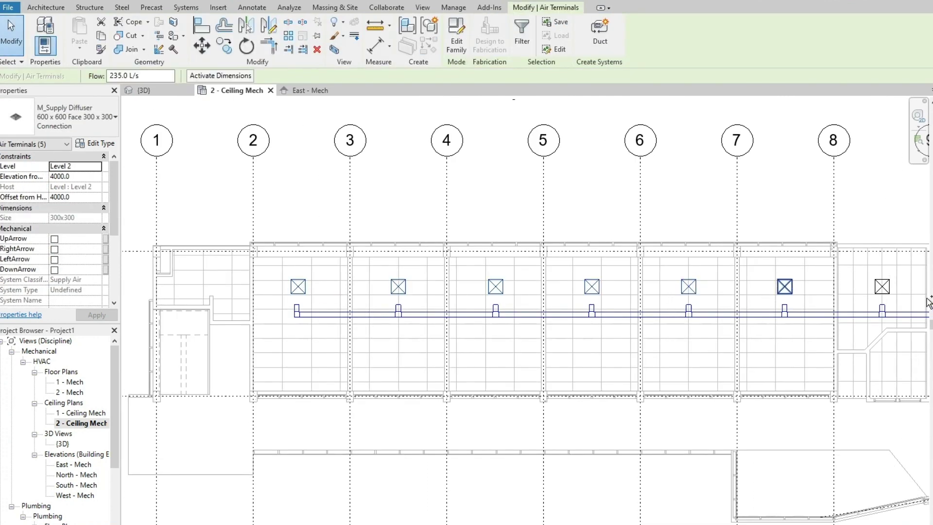
# Step: Nudge all seven diffusers upward and select the duct segment near grid 9
pyautogui.keyDown('ctrl'); pyautogui.click(884, 287); pyautogui.keyUp('ctrl')
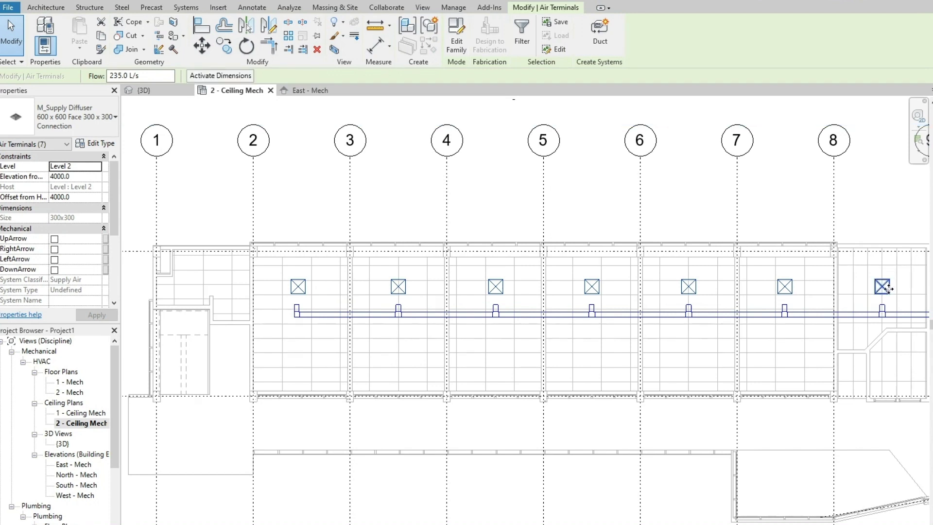
pyautogui.press('Up')
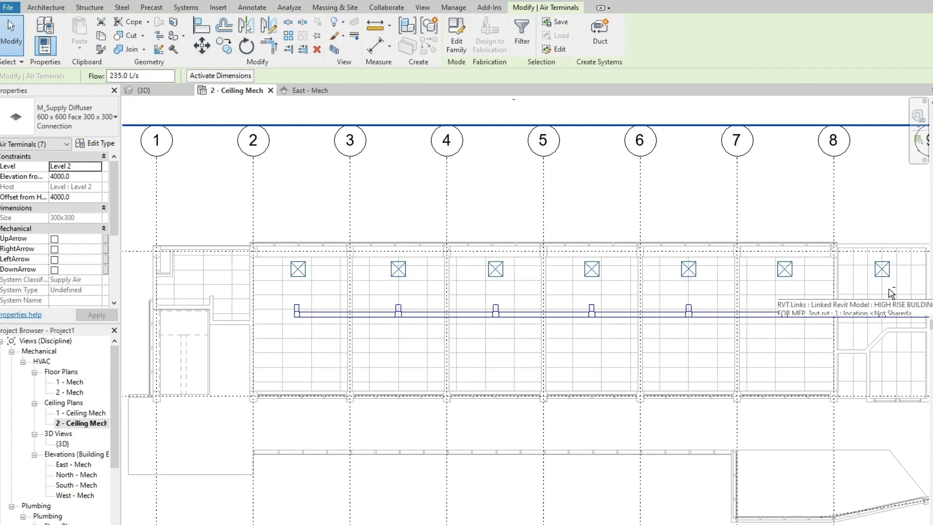
pyautogui.hscroll(5, 603, 362)
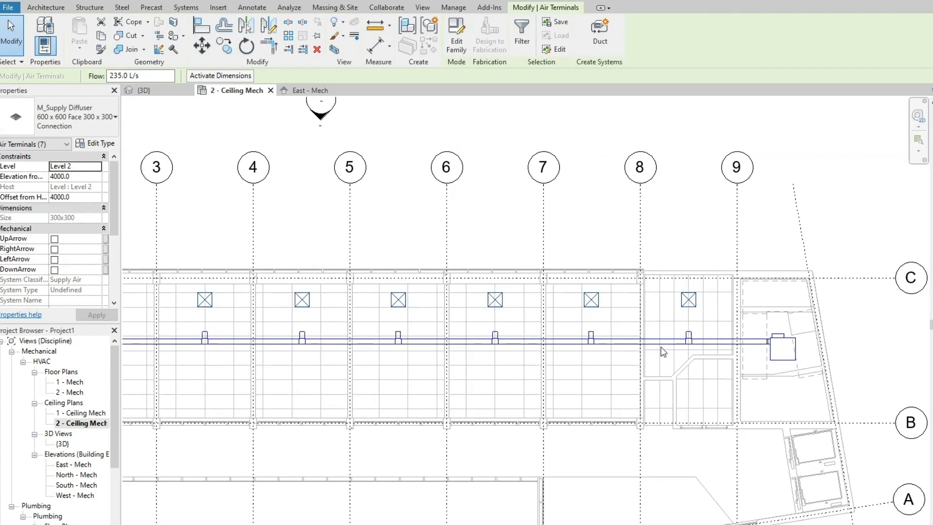
pyautogui.moveTo(614, 359); pyautogui.dragTo(702, 338, button='middle')
pyautogui.click(834, 330)
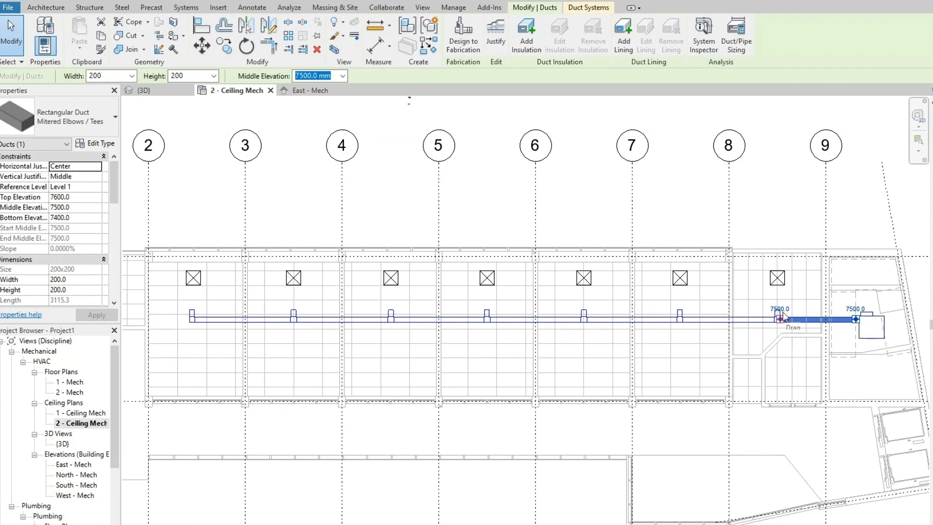
# Step: Select the main supply duct segments running left from the VAV unit
pyautogui.scroll(2, 784, 317)
pyautogui.moveTo(780, 320); pyautogui.dragTo(625, 324)
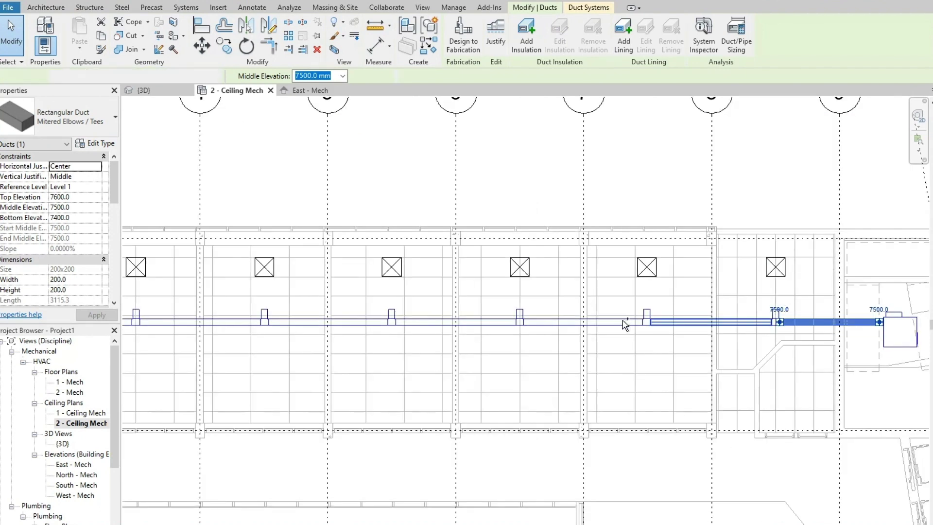
pyautogui.moveTo(625, 324); pyautogui.dragTo(485, 338)
pyautogui.keyDown('ctrl'); pyautogui.click(485, 339); pyautogui.keyUp('ctrl')
pyautogui.keyDown('ctrl'); pyautogui.click(333, 340); pyautogui.keyUp('ctrl')
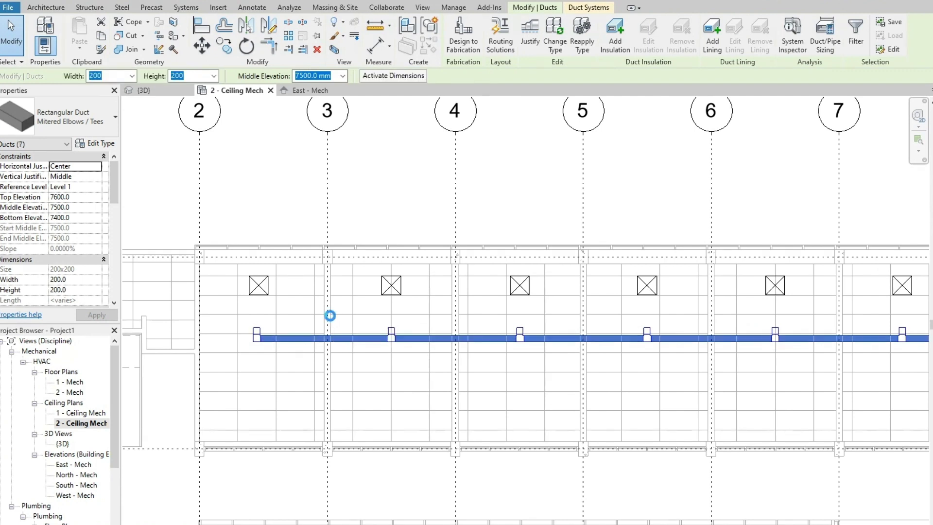
# Step: Draw 200 x 200 branch ducts up from the first three taps toward their diffusers
pyautogui.scroll(3, 258, 335)
pyautogui.moveTo(257, 336); pyautogui.dragTo(257, 316)
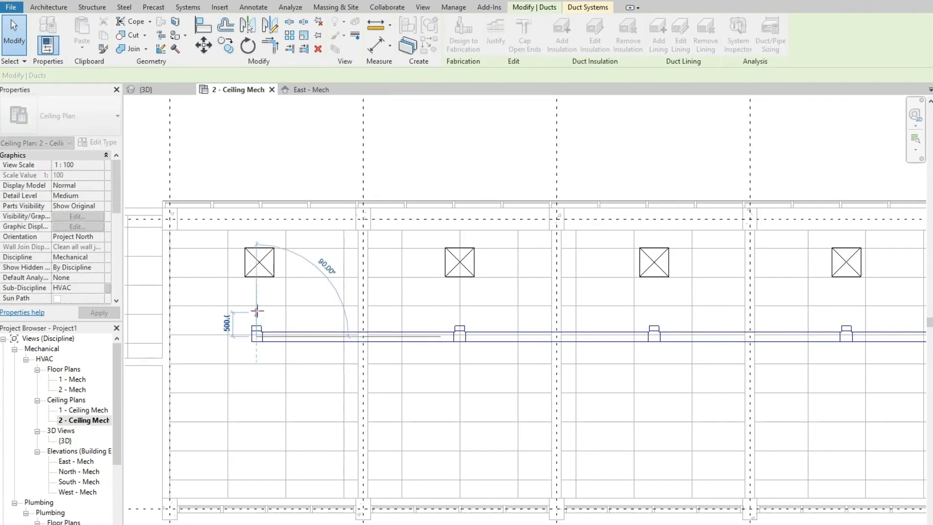
pyautogui.click(256, 311)
pyautogui.moveTo(459, 330); pyautogui.dragTo(461, 312)
pyautogui.click(460, 311)
pyautogui.click(654, 330)
pyautogui.click(654, 314)
# Step: Extend 200 x 200 branch ducts about 375 up from the remaining taps
pyautogui.moveTo(799, 327); pyautogui.dragTo(616, 335, button='middle')
pyautogui.click(610, 335)
pyautogui.click(611, 316)
pyautogui.click(804, 335)
pyautogui.click(804, 317)
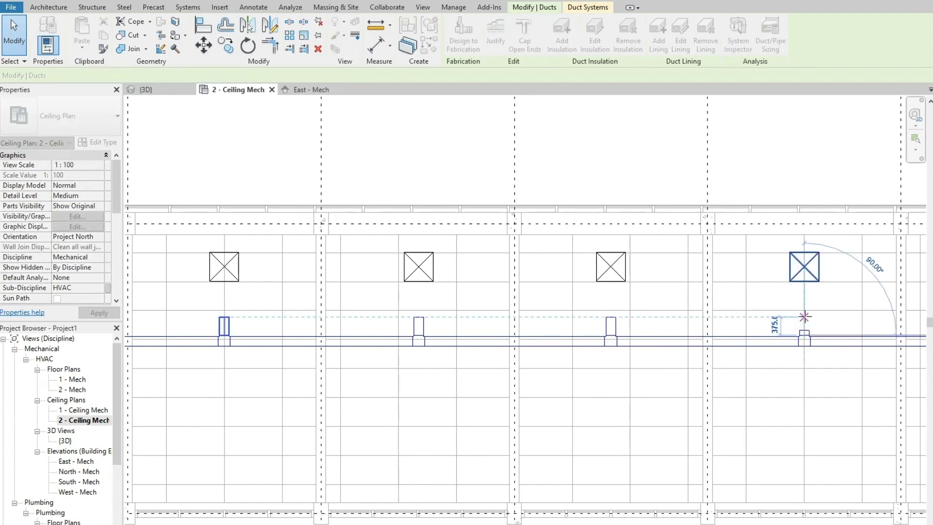
pyautogui.moveTo(783, 341)
pyautogui.mouseDown(button='middle')
pyautogui.moveTo(744, 362)
pyautogui.moveTo(690, 372)
pyautogui.mouseUp(button='middle')
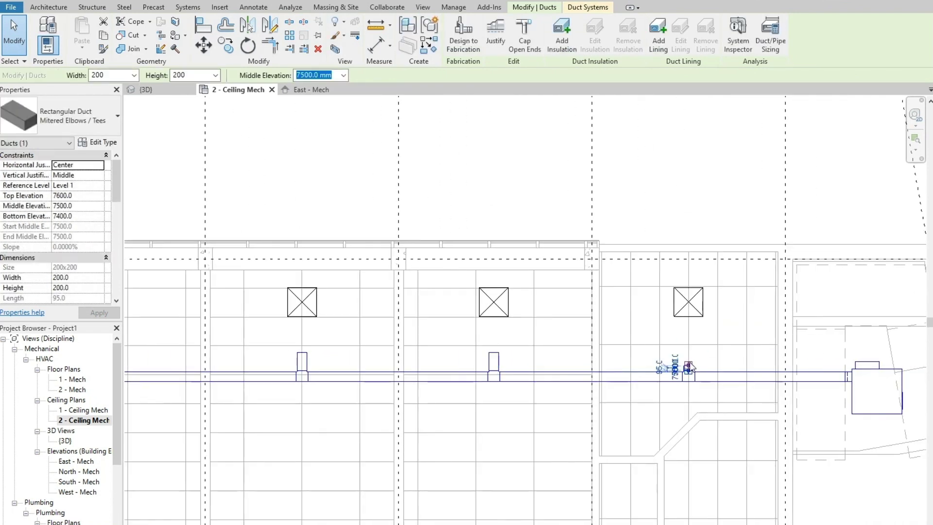
pyautogui.click(690, 372)
pyautogui.click(690, 354)
pyautogui.scroll(-2, 728, 340)
pyautogui.scroll(-2, 421, 323)
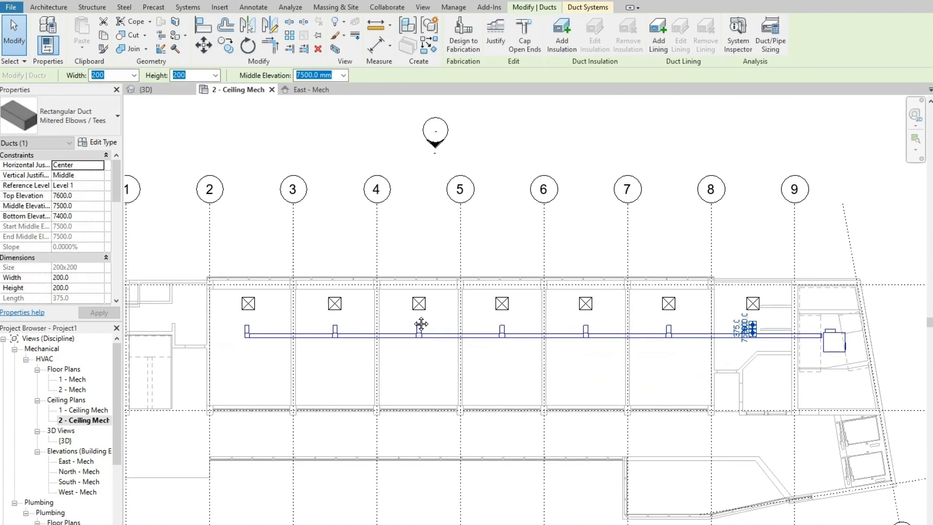
pyautogui.scroll(-2, 421, 323)
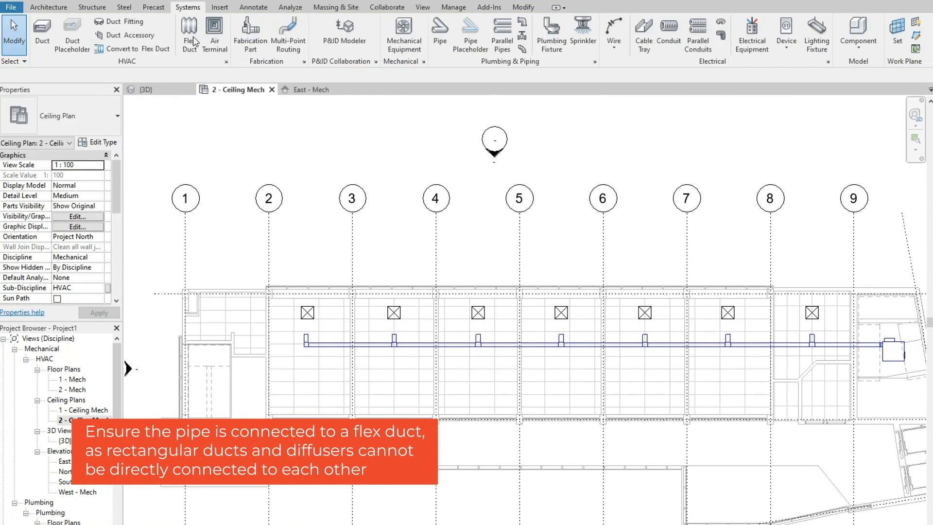
# Step: Join the left and middle diffusers to their duct taps with 300-diameter flex ducts
pyautogui.scroll(4, 309, 330)
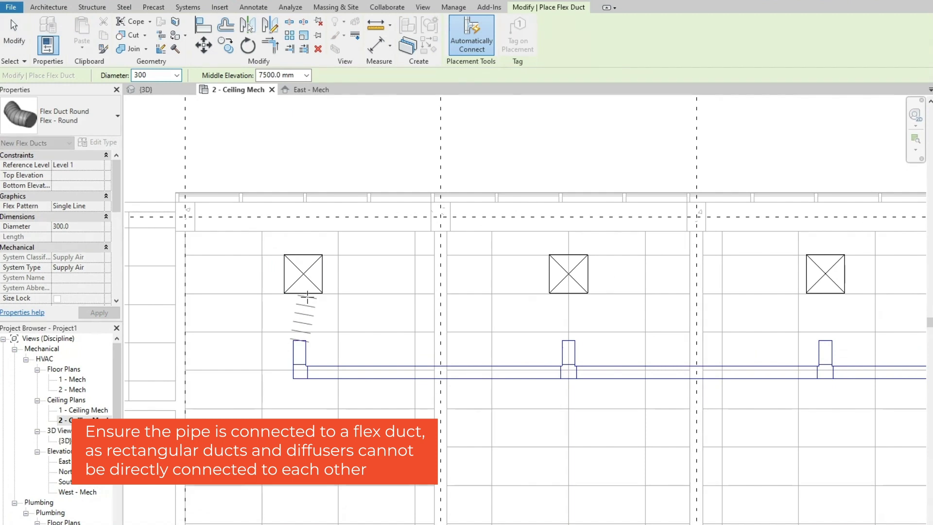
pyautogui.click(303, 274)
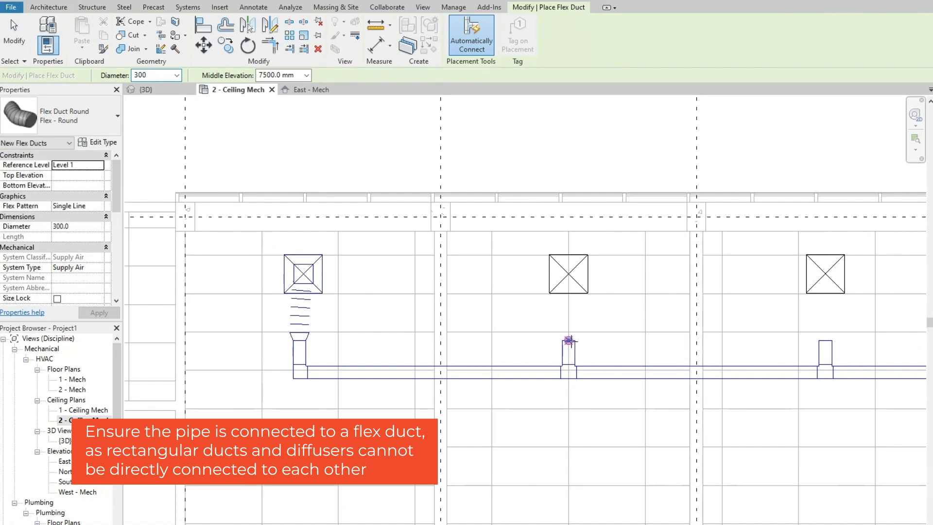
pyautogui.moveTo(442, 370); pyautogui.dragTo(393, 376, button='middle')
pyautogui.click(518, 348)
pyautogui.click(518, 279)
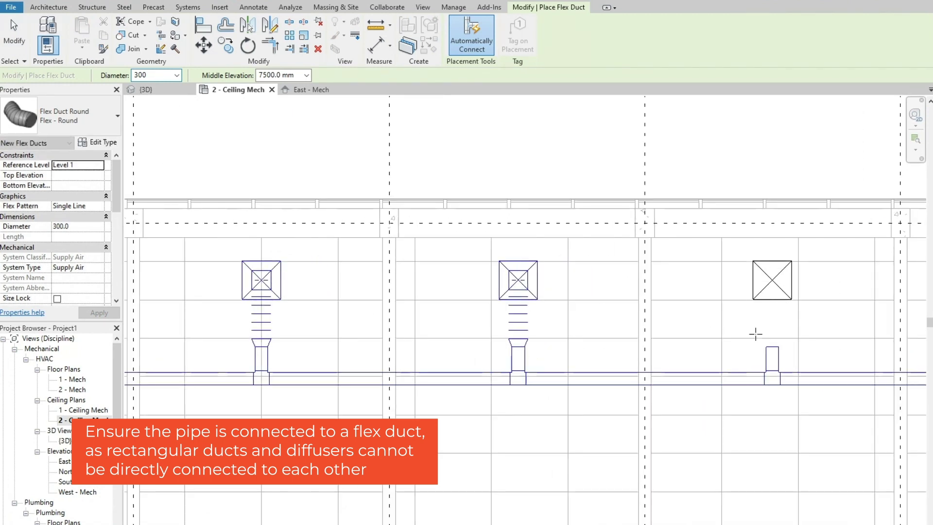
# Step: Flex-duct the remaining diffusers to their taps and open the {3D} view
pyautogui.moveTo(756, 333); pyautogui.dragTo(716, 342, button='middle')
pyautogui.click(475, 359)
pyautogui.click(475, 289)
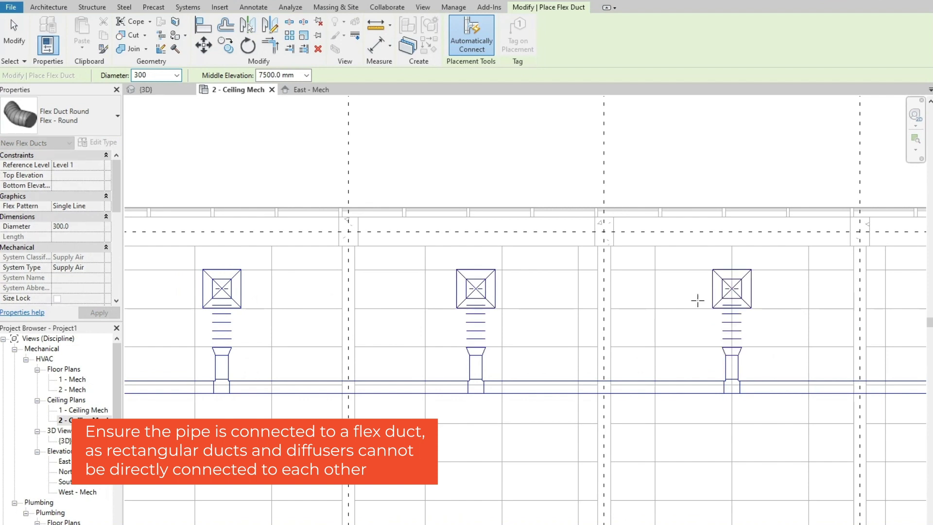
pyautogui.moveTo(698, 298); pyautogui.dragTo(548, 255, button='middle')
pyautogui.click(582, 313)
pyautogui.click(839, 312)
pyautogui.press('Escape')
pyautogui.press('Escape')
pyautogui.click(166, 95)
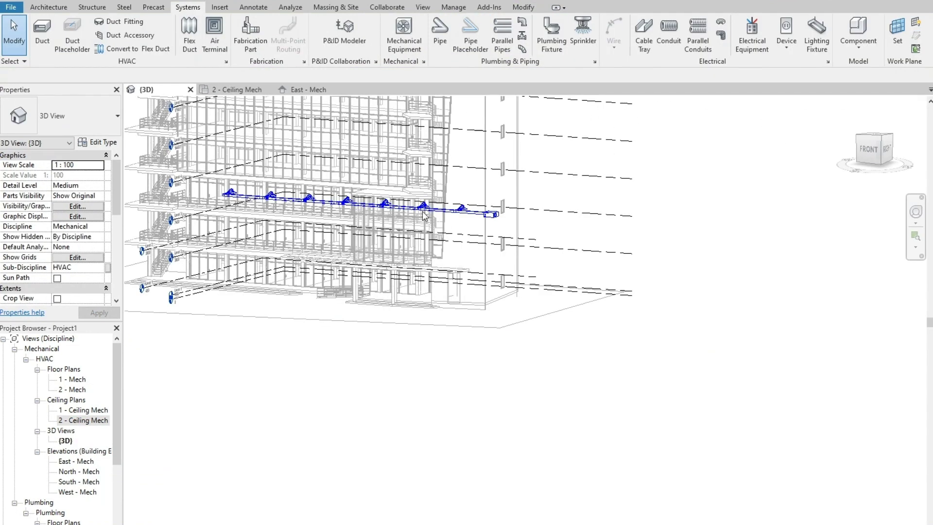
# Step: Zoom and orbit the 3D model to inspect the flex duct runs, then return to 2 - Ceiling Mech
pyautogui.scroll(2, 466, 194)
pyautogui.scroll(2, 467, 194)
pyautogui.keyDown('shift'); pyautogui.moveTo(440, 252); pyautogui.dragTo(313, 257, button='middle'); pyautogui.keyUp('shift')
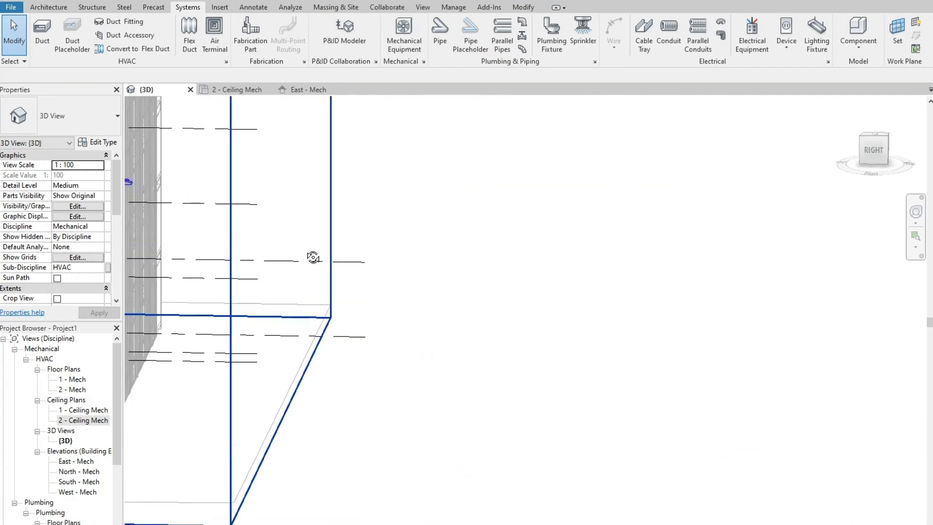
pyautogui.scroll(-2, 490, 296)
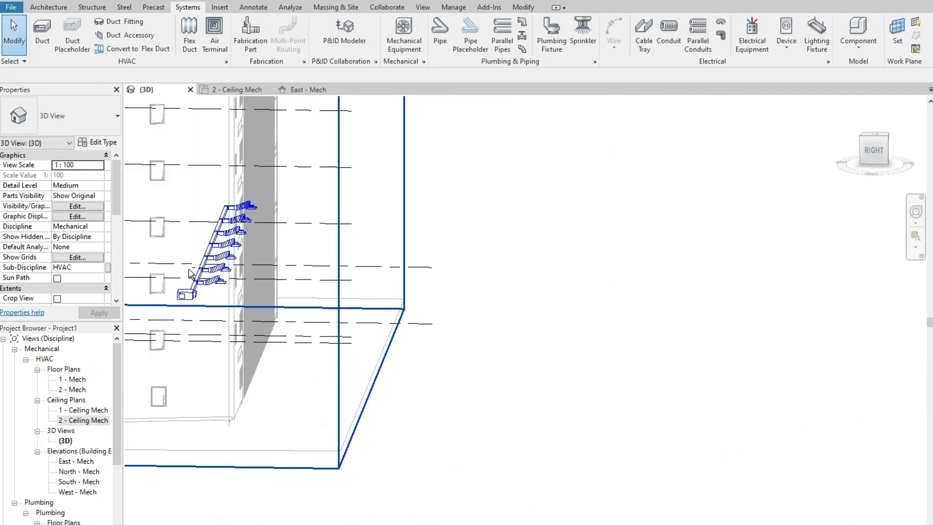
pyautogui.scroll(1, 189, 276)
pyautogui.scroll(1, 192, 282)
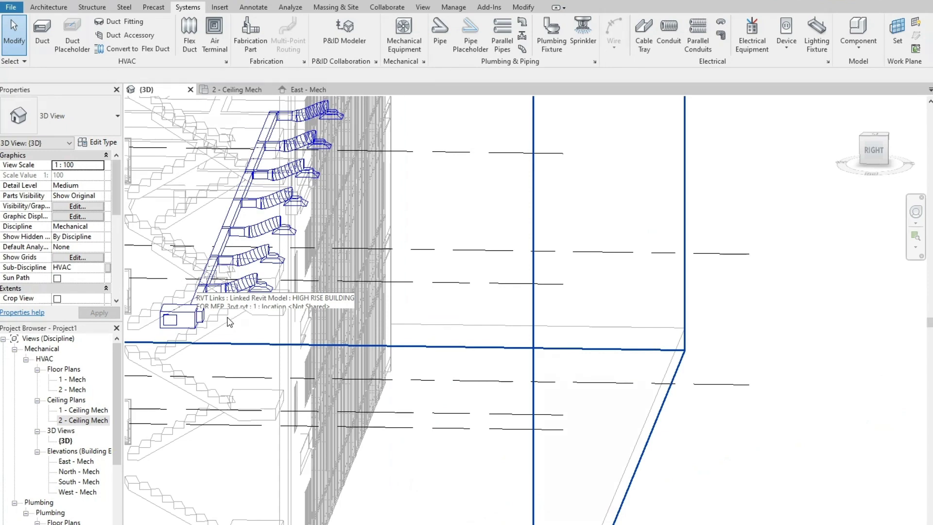
pyautogui.scroll(2, 165, 282)
pyautogui.moveTo(258, 270)
pyautogui.keyDown('shift'); pyautogui.mouseDown(button='middle')
pyautogui.moveTo(301, 314)
pyautogui.moveTo(415, 323)
pyautogui.moveTo(408, 433)
pyautogui.moveTo(333, 433)
pyautogui.moveTo(718, 358)
pyautogui.moveTo(645, 329)
pyautogui.moveTo(662, 346)
pyautogui.moveTo(638, 354)
pyautogui.mouseUp(button='middle'); pyautogui.keyUp('shift')
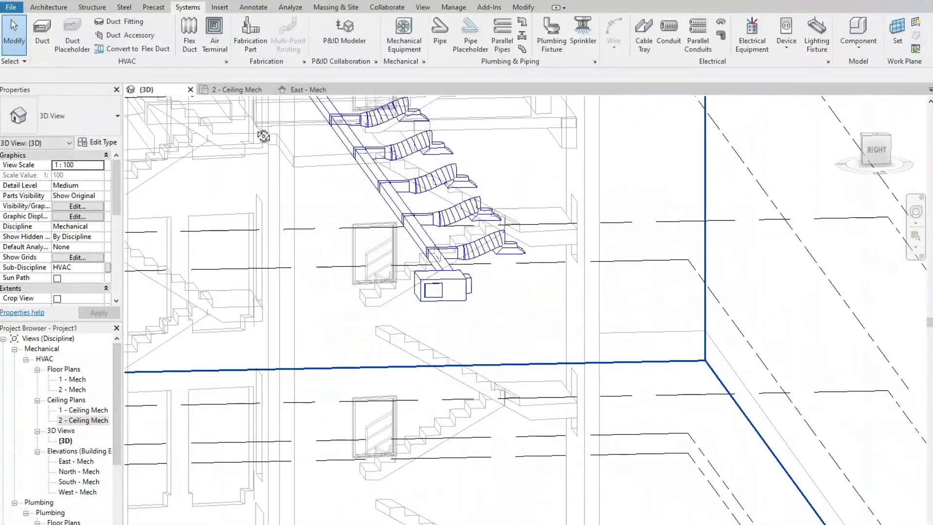
pyautogui.click(238, 89)
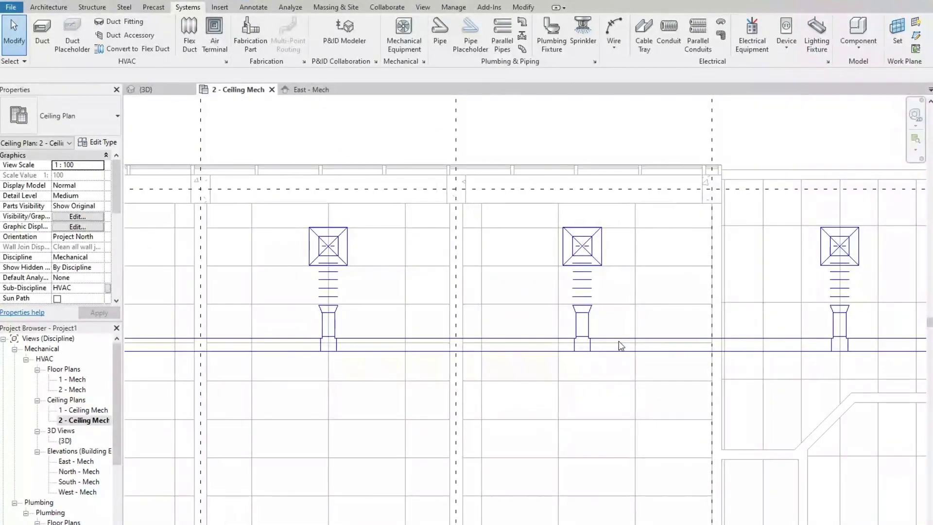
# Step: Place a 600x600 M_Return Diffuser below the supply run under the first supply diffuser
pyautogui.scroll(-3, 620, 345)
pyautogui.scroll(-2, 583, 340)
pyautogui.scroll(-2, 506, 334)
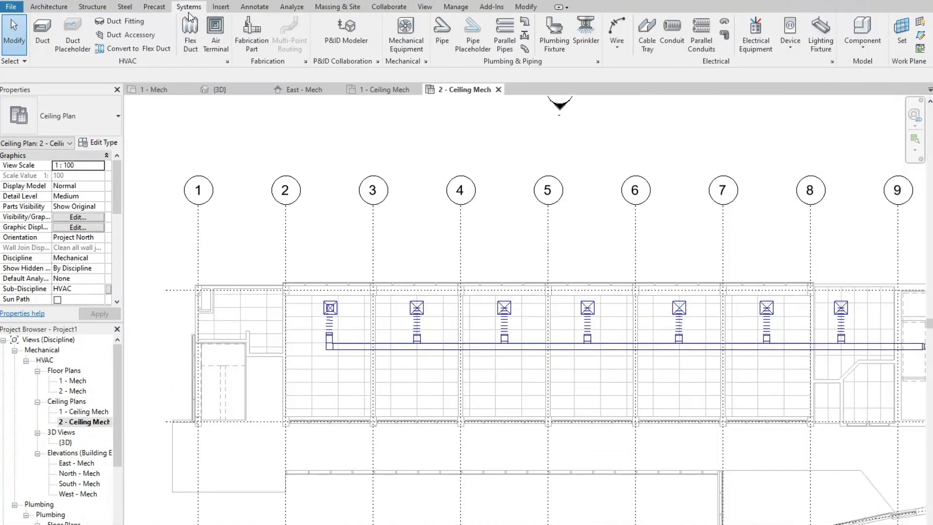
pyautogui.click(217, 31)
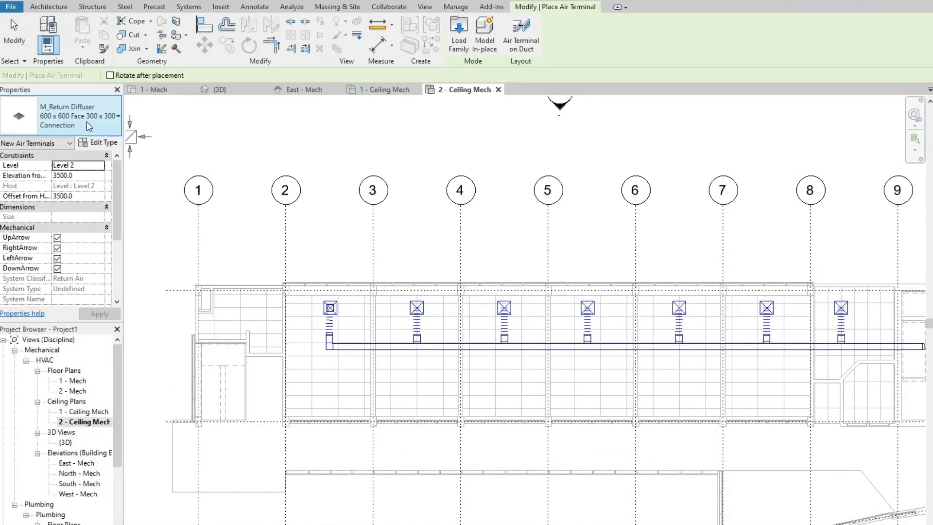
pyautogui.scroll(1, 338, 401)
pyautogui.scroll(2, 340, 401)
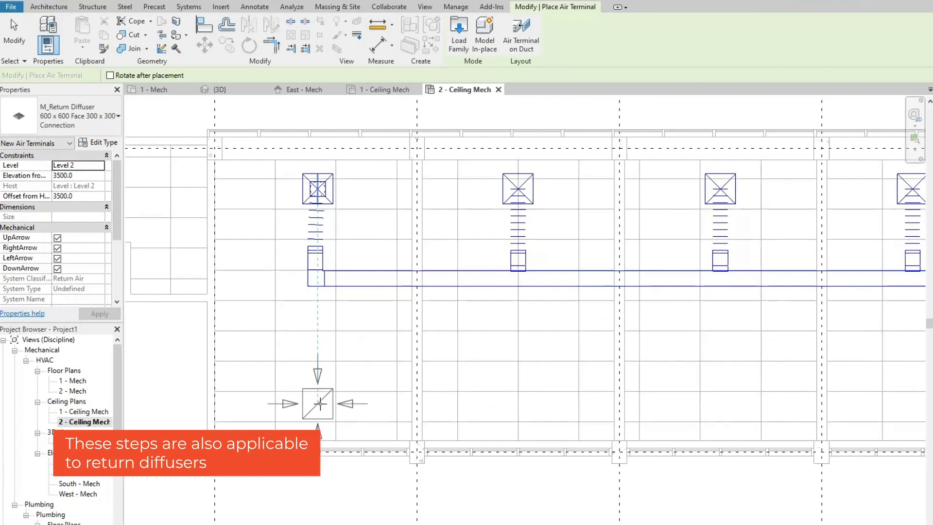
pyautogui.click(319, 403)
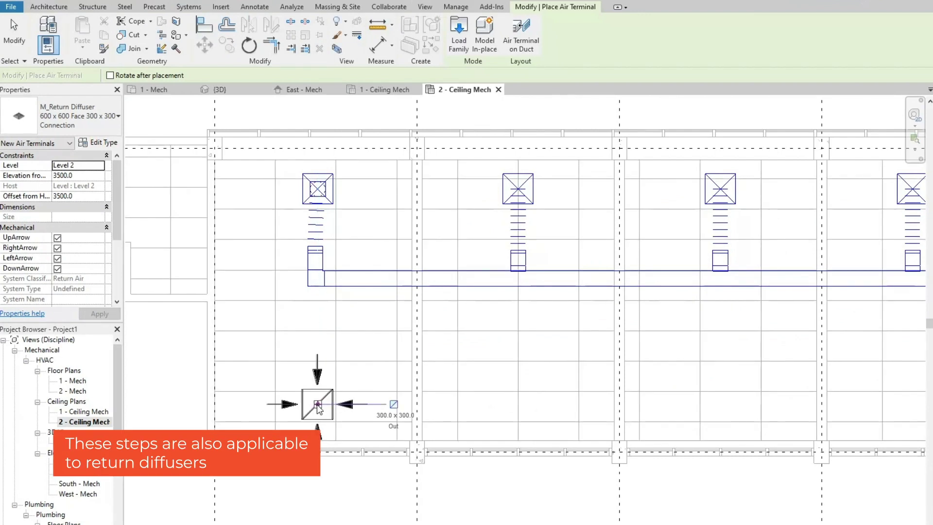
pyautogui.press('Escape')
pyautogui.press('Escape')
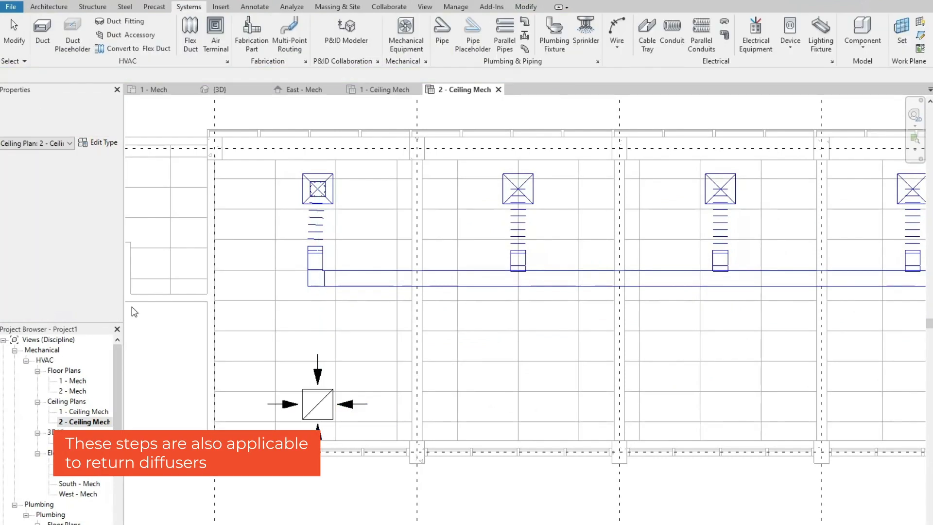
# Step: Turn off the return diffuser's Up, Right, Left and Down arrow symbols
pyautogui.click(330, 403)
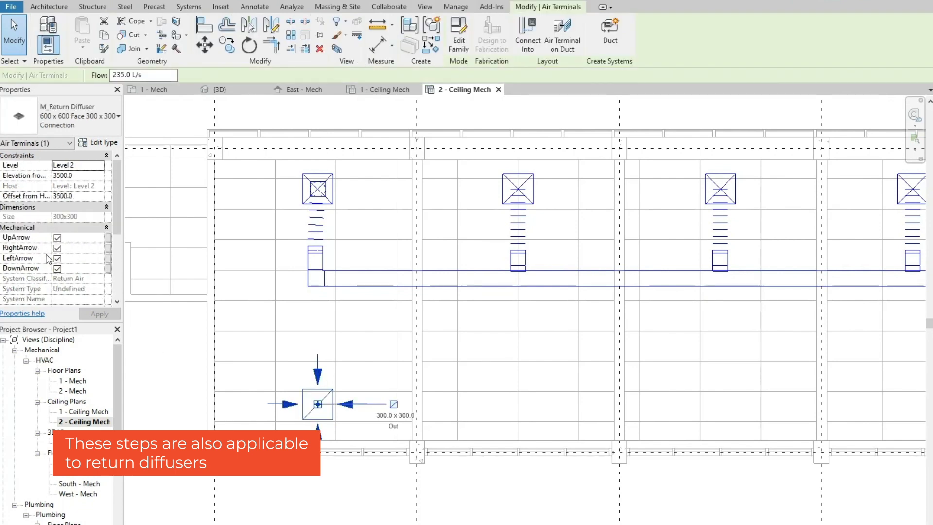
pyautogui.click(57, 237)
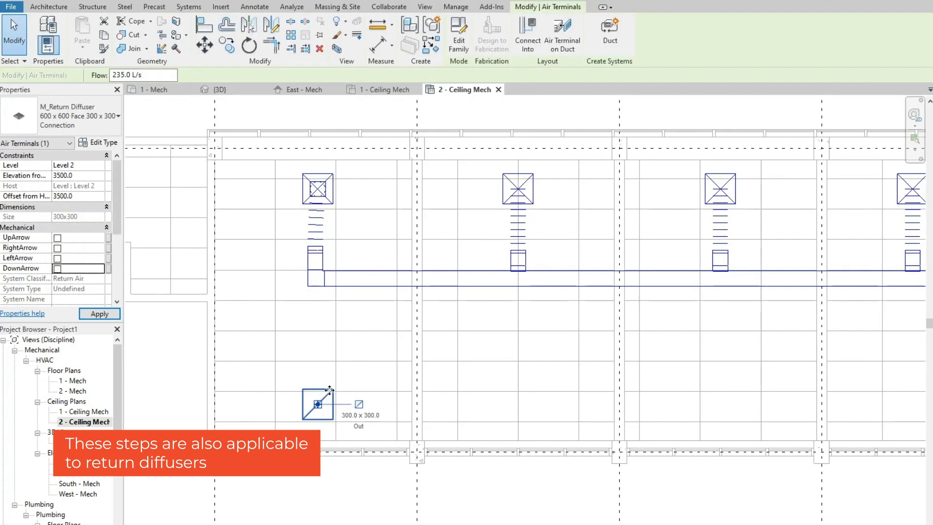
pyautogui.moveTo(388, 421); pyautogui.dragTo(275, 417, button='middle')
pyautogui.moveTo(226, 89); pyautogui.dragTo(224, 55, button='middle')
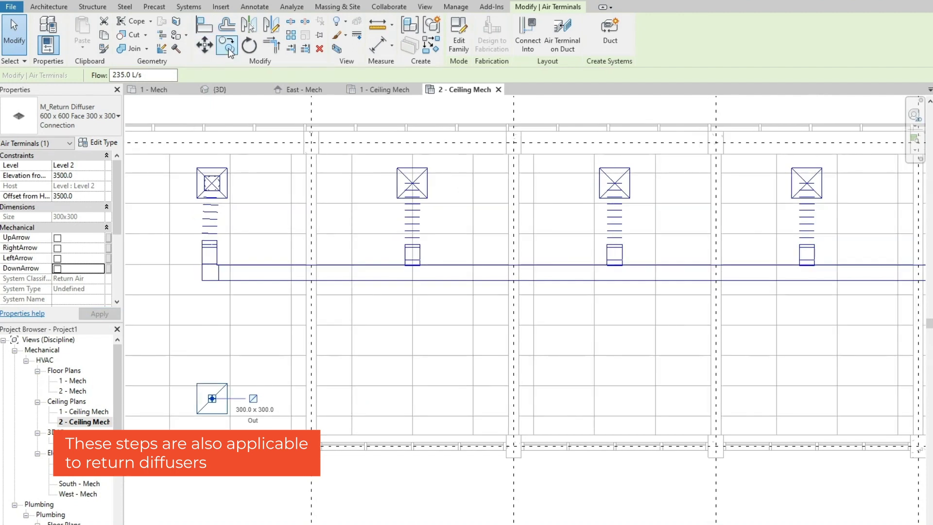
# Step: Copy the return diffuser into four more lower-row bays, through the bay between grids 8 and 9
pyautogui.click(229, 50)
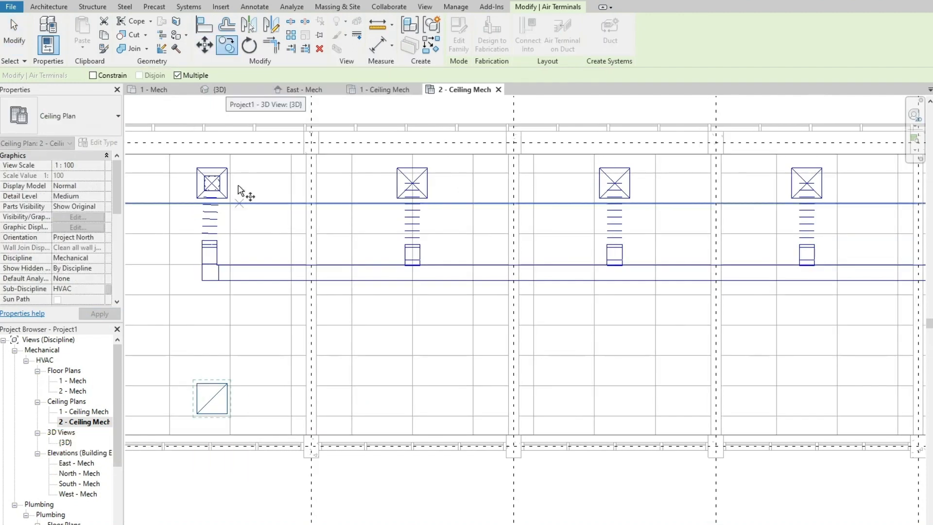
pyautogui.click(209, 400)
pyautogui.moveTo(402, 402); pyautogui.dragTo(452, 427, button='middle')
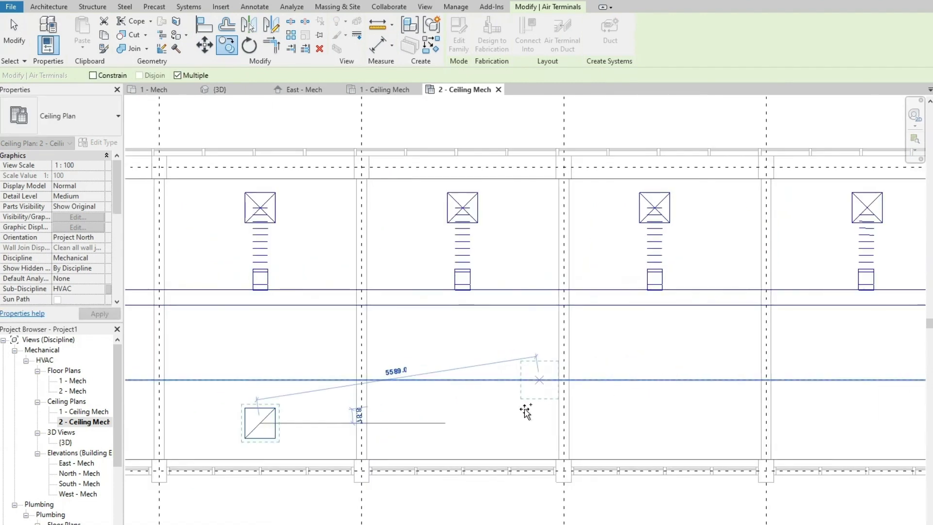
pyautogui.scroll(-2, 466, 423)
pyautogui.moveTo(537, 392); pyautogui.dragTo(364, 427, button='middle')
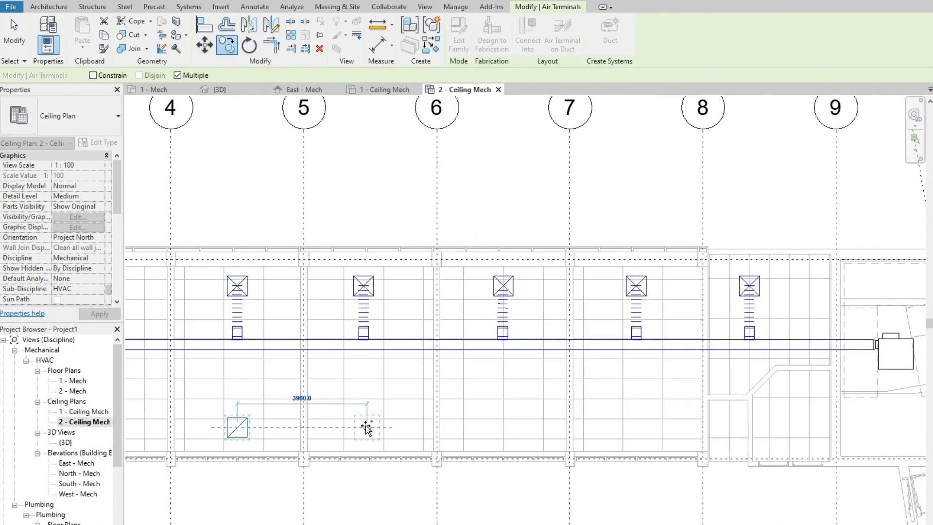
pyautogui.click(367, 427)
pyautogui.click(503, 427)
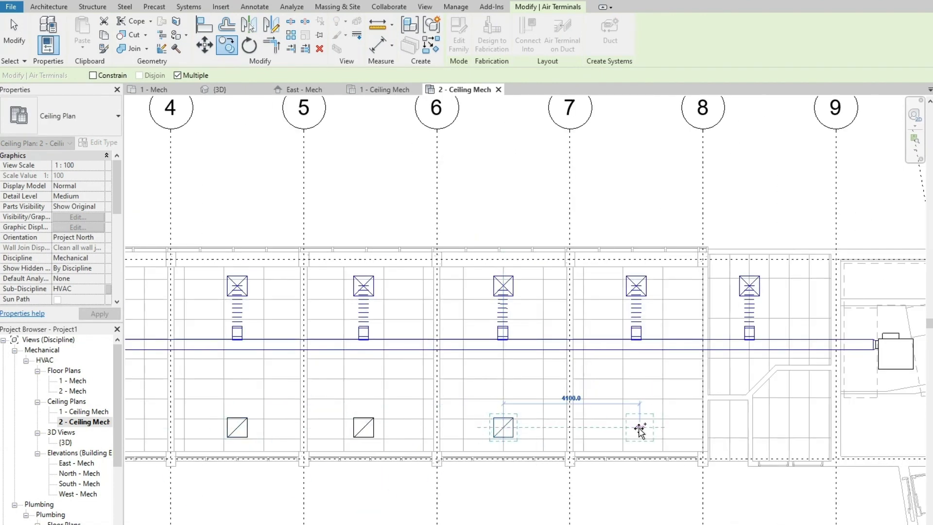
pyautogui.click(646, 427)
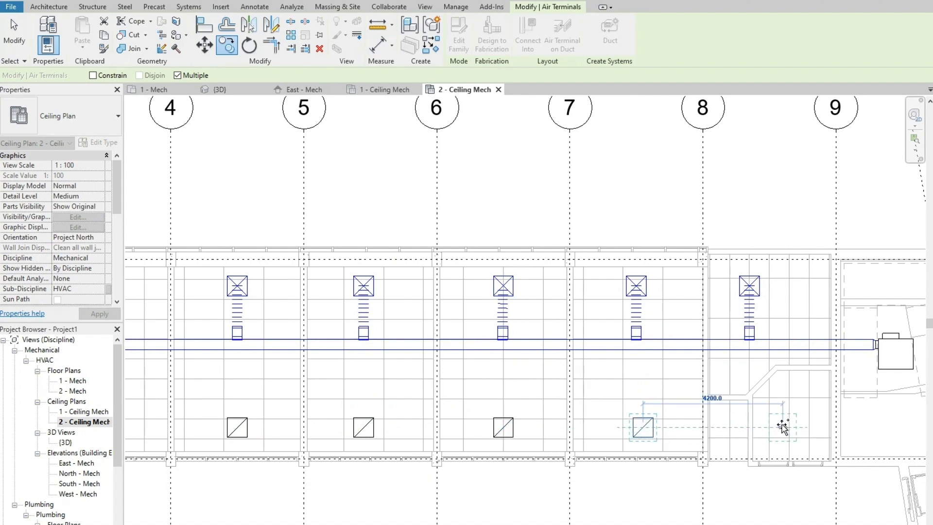
pyautogui.click(787, 427)
pyautogui.press('Escape')
pyautogui.press('Escape')
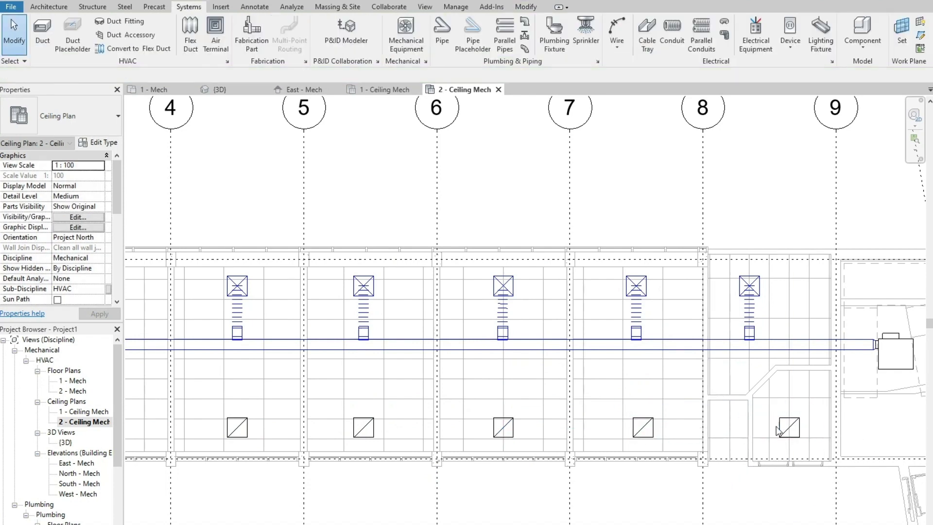
pyautogui.moveTo(831, 385); pyautogui.dragTo(776, 390, button='middle')
# Step: Draw the 400x350 return main duct at 7000 mm westward from the VAV unit's inlet
pyautogui.click(822, 373)
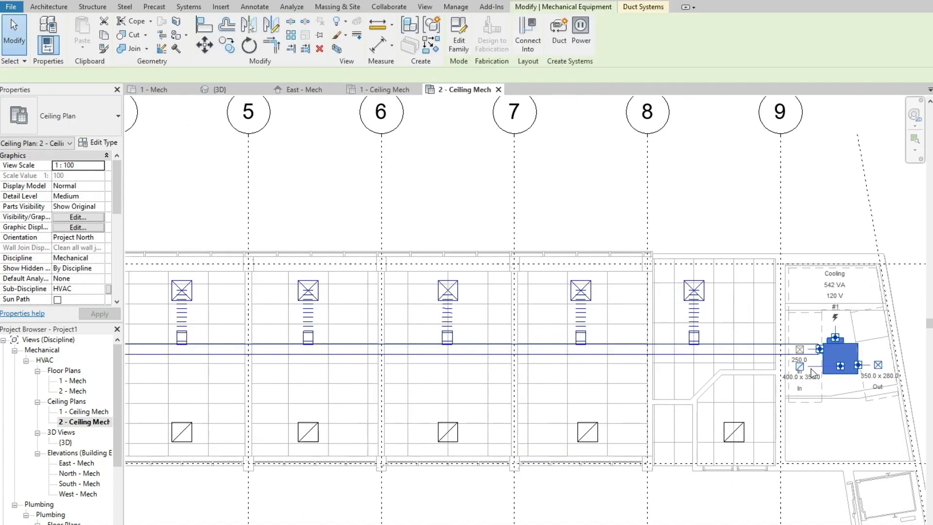
pyautogui.click(802, 367)
pyautogui.scroll(3, 800, 367)
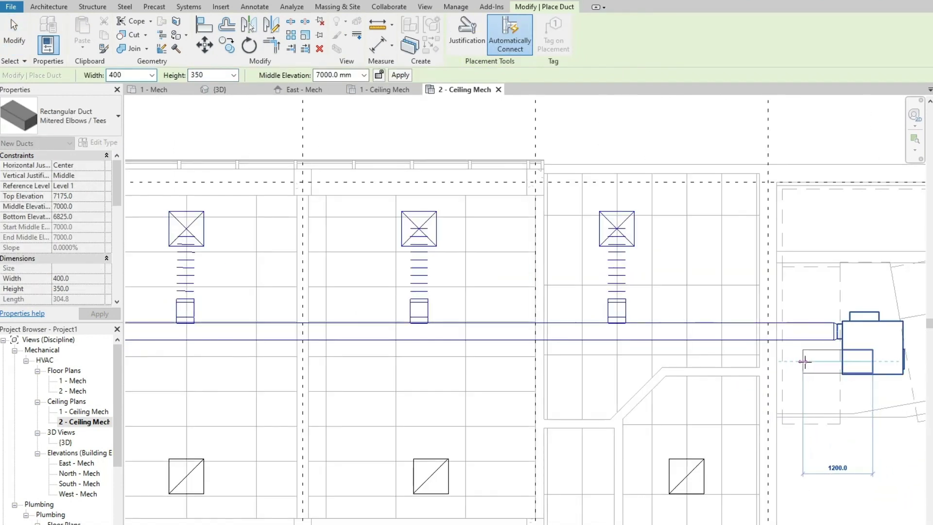
pyautogui.click(807, 362)
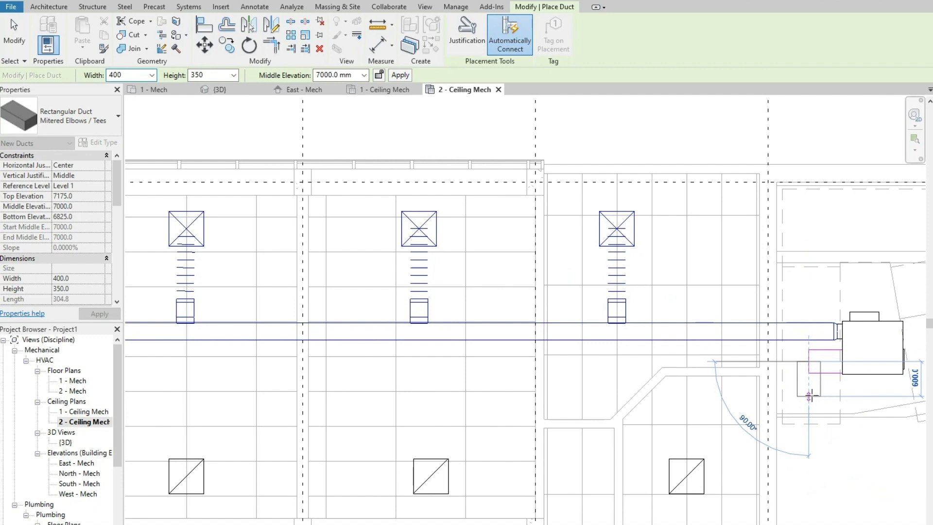
pyautogui.scroll(-2, 810, 396)
pyautogui.scroll(-2, 748, 437)
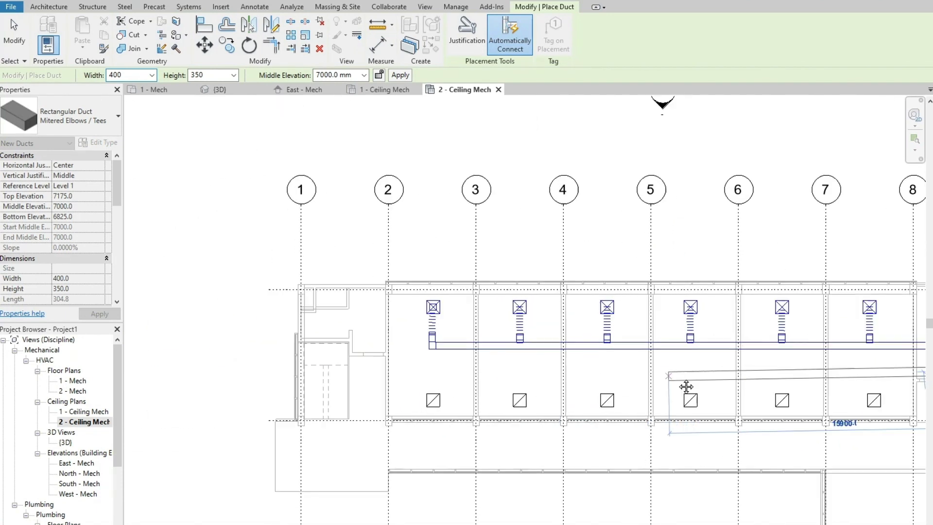
pyautogui.scroll(-2, 516, 384)
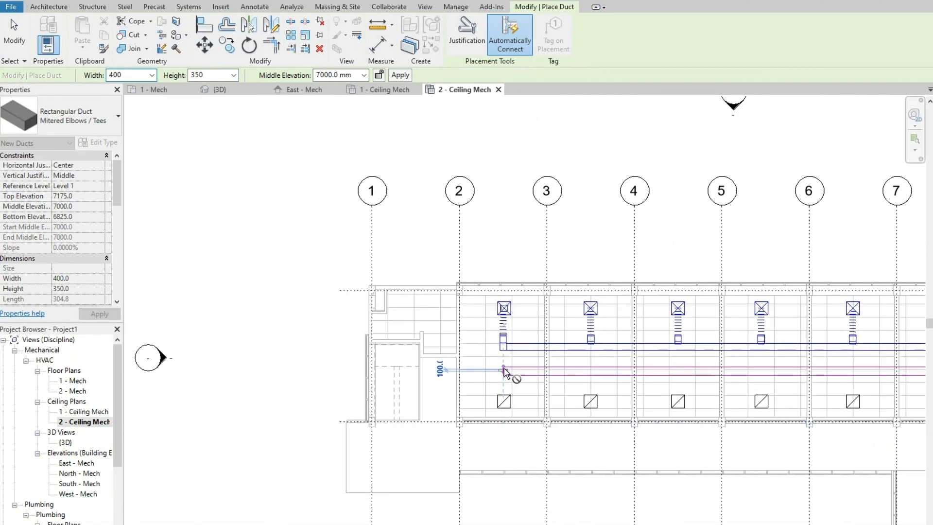
pyautogui.scroll(3, 504, 375)
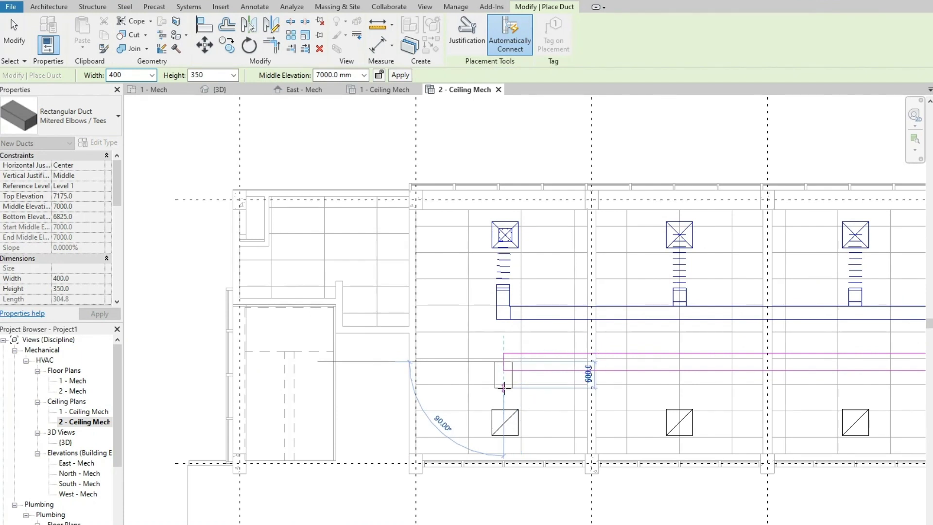
pyautogui.moveTo(729, 391); pyautogui.dragTo(583, 378, button='middle')
pyautogui.click(534, 375)
pyautogui.moveTo(736, 375); pyautogui.dragTo(537, 366, button='middle')
# Step: Draw short branch ducts from the return main down toward each lower-row return diffuser
pyautogui.click(510, 339)
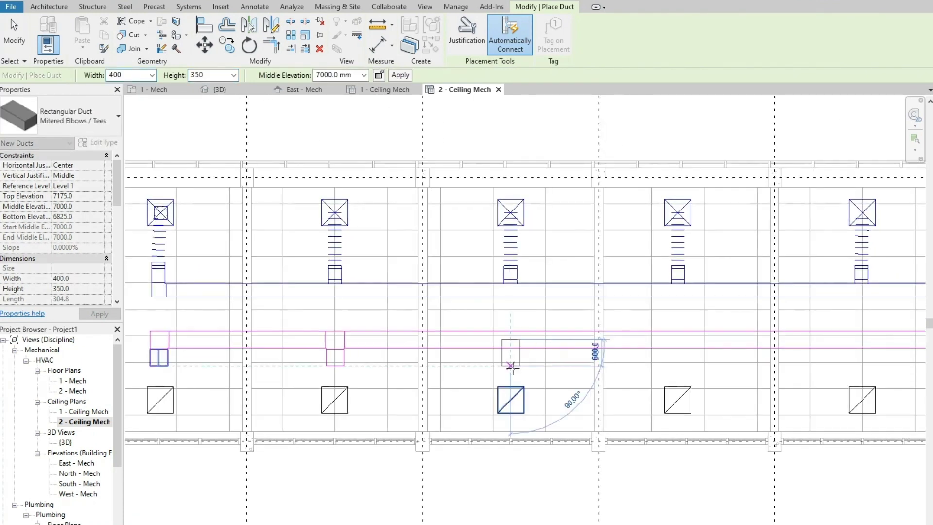
pyautogui.moveTo(680, 386); pyautogui.dragTo(673, 377, button='middle')
pyautogui.moveTo(496, 358); pyautogui.dragTo(470, 355, button='middle')
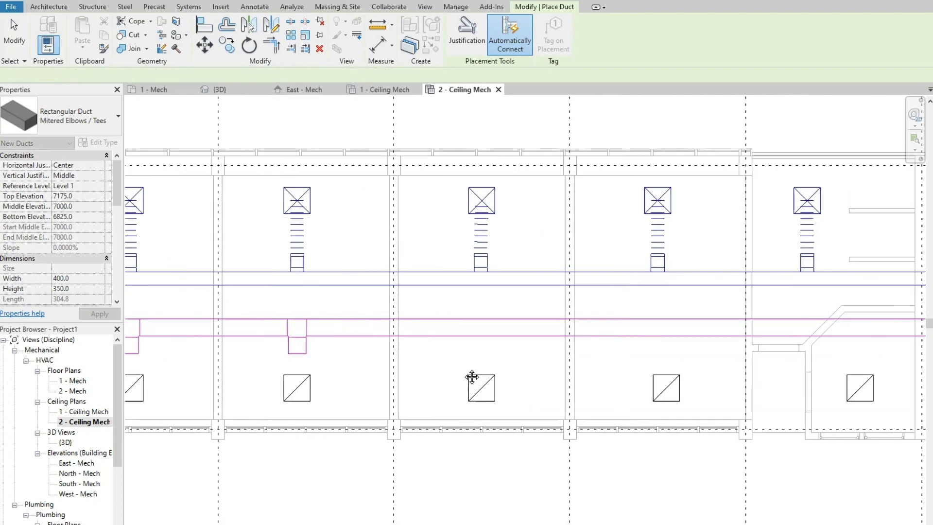
pyautogui.click(478, 355)
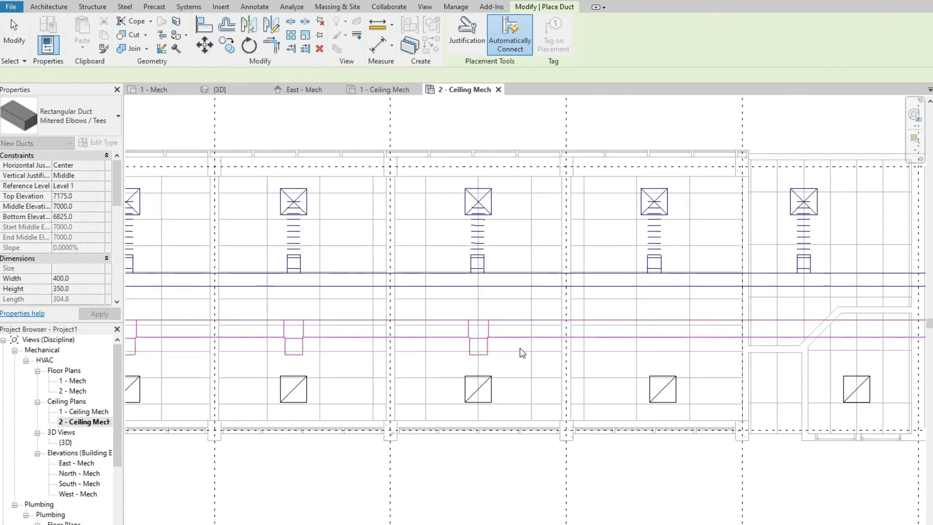
pyautogui.click(662, 339)
pyautogui.click(662, 355)
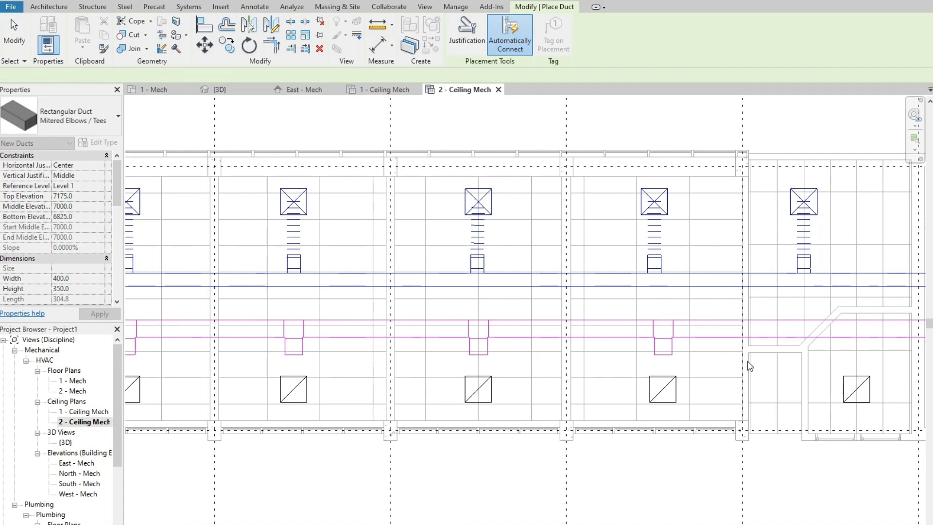
pyautogui.click(856, 339)
pyautogui.click(856, 356)
pyautogui.scroll(-5, 856, 354)
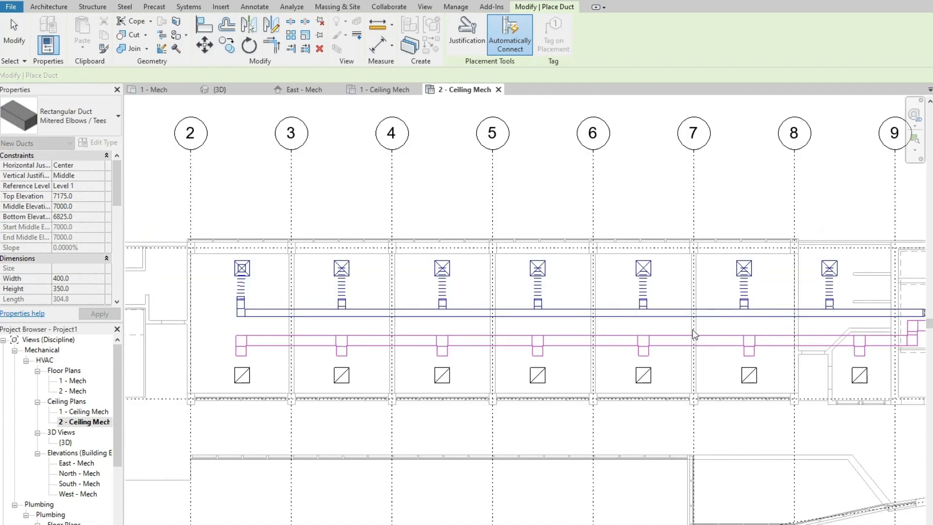
pyautogui.press('Escape')
pyautogui.press('Escape')
# Step: Select the five lower-row return diffusers and nudge them slightly downward
pyautogui.click(339, 362)
pyautogui.keyDown('ctrl'); pyautogui.click(491, 363); pyautogui.keyUp('ctrl')
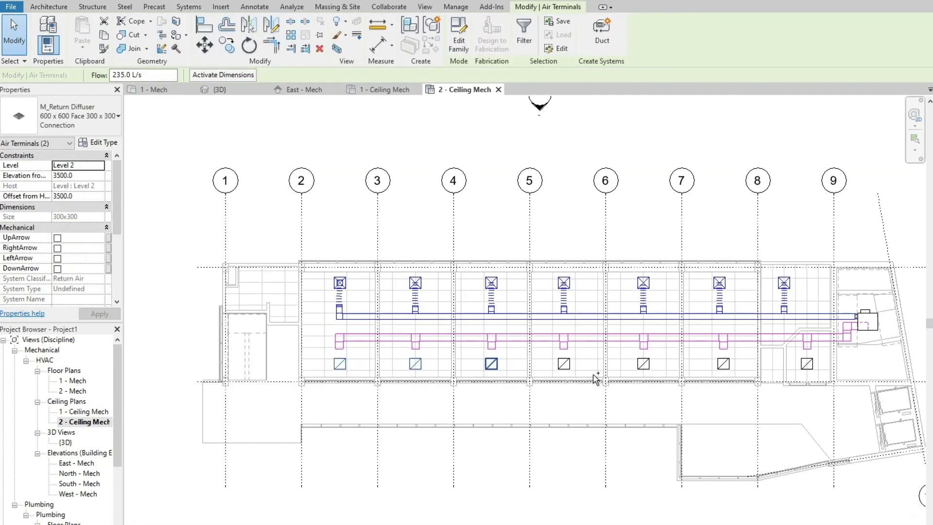
pyautogui.keyDown('ctrl'); pyautogui.click(563, 364); pyautogui.keyUp('ctrl')
pyautogui.keyDown('ctrl'); pyautogui.click(643, 363); pyautogui.keyUp('ctrl')
pyautogui.keyDown('ctrl'); pyautogui.click(723, 364); pyautogui.keyUp('ctrl')
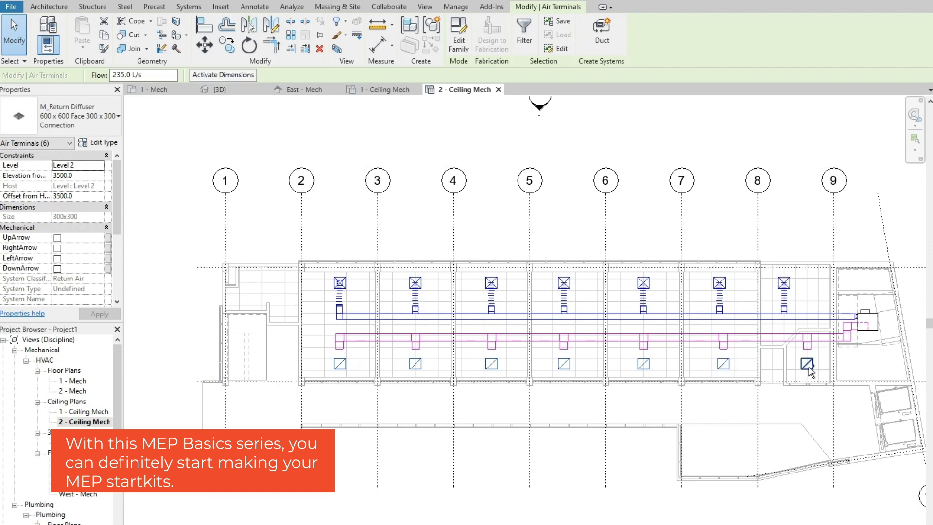
pyautogui.press('Down')
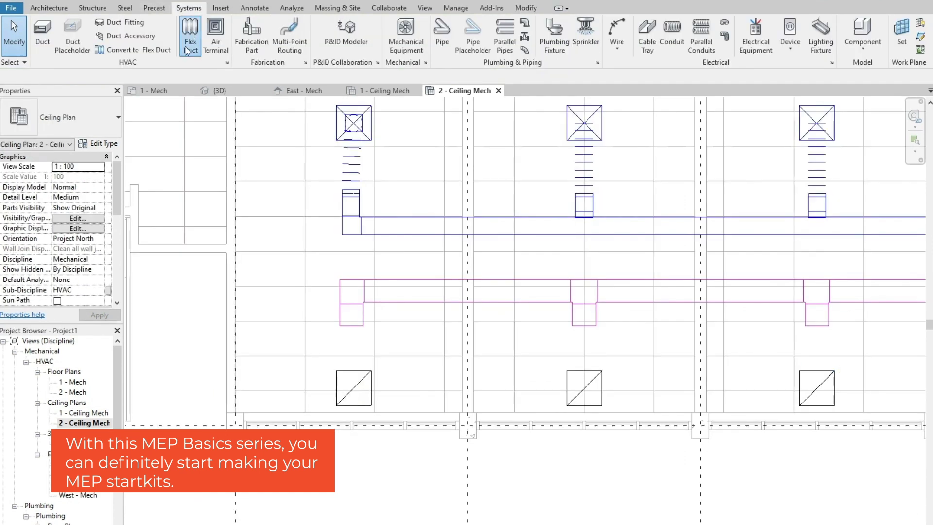
# Step: Connect each return diffuser to its branch above with 300-diameter round flex ducts
pyautogui.click(189, 44)
pyautogui.click(358, 387)
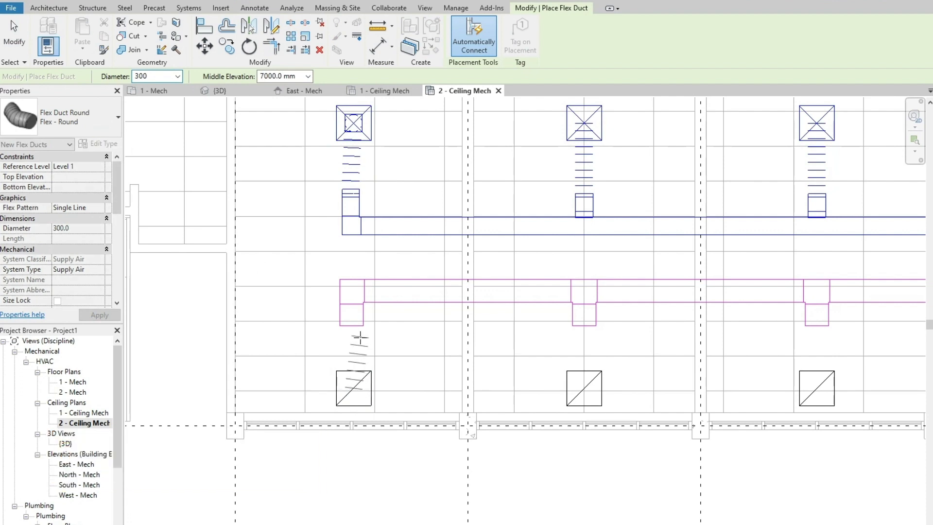
pyautogui.click(352, 325)
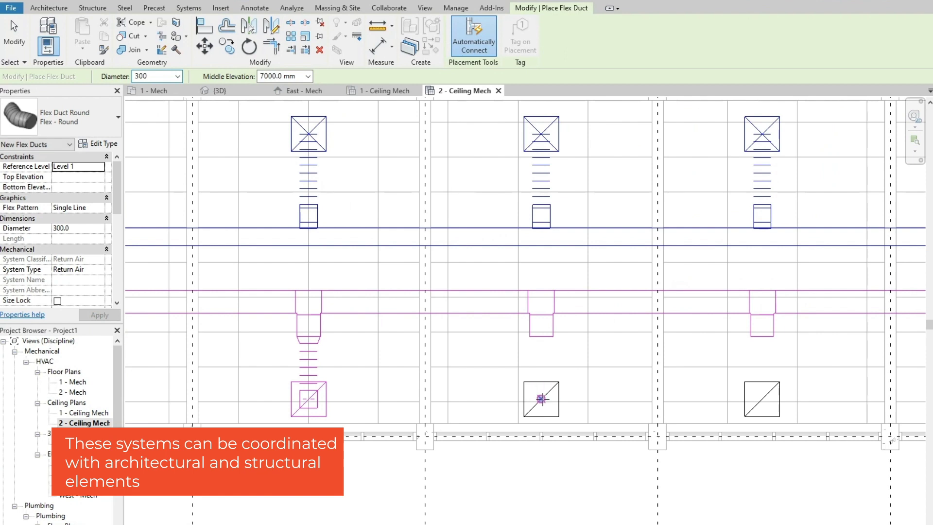
pyautogui.click(540, 397)
pyautogui.click(540, 335)
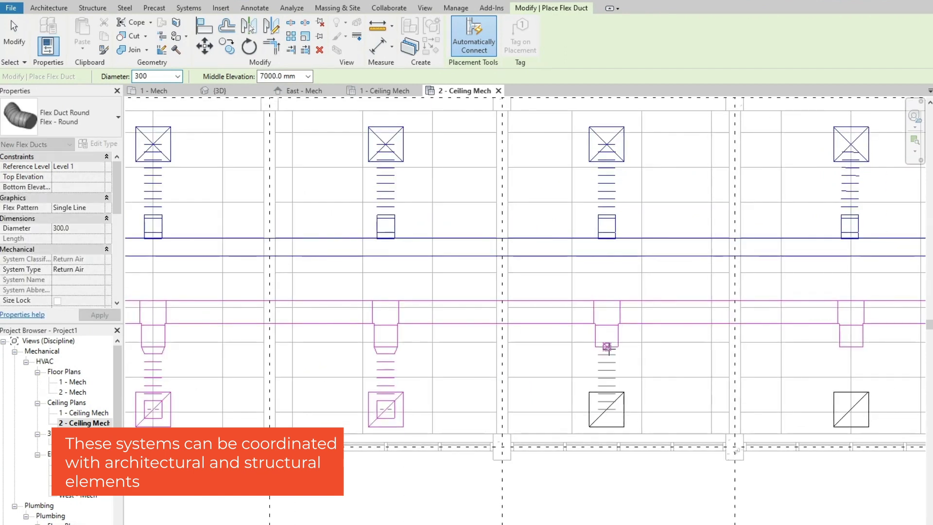
pyautogui.click(545, 358)
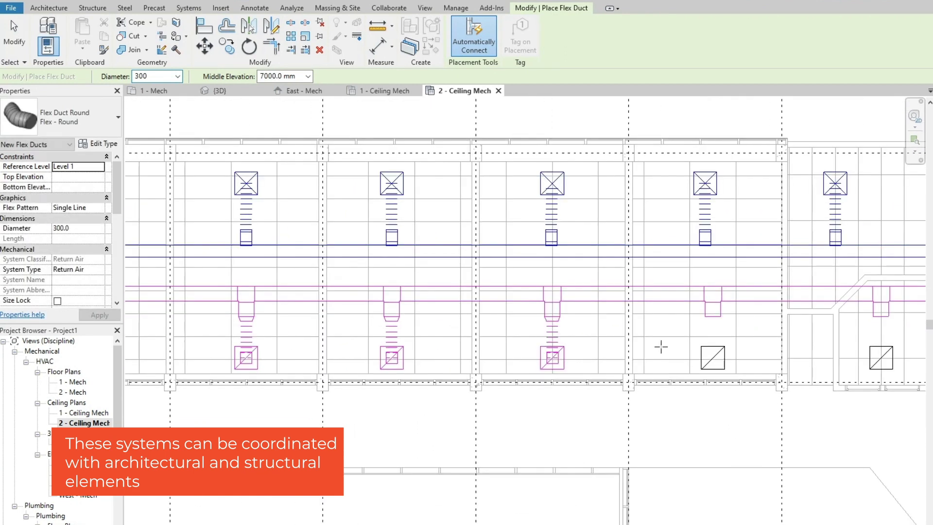
pyautogui.click(712, 358)
pyautogui.moveTo(797, 396); pyautogui.dragTo(547, 427, button='middle')
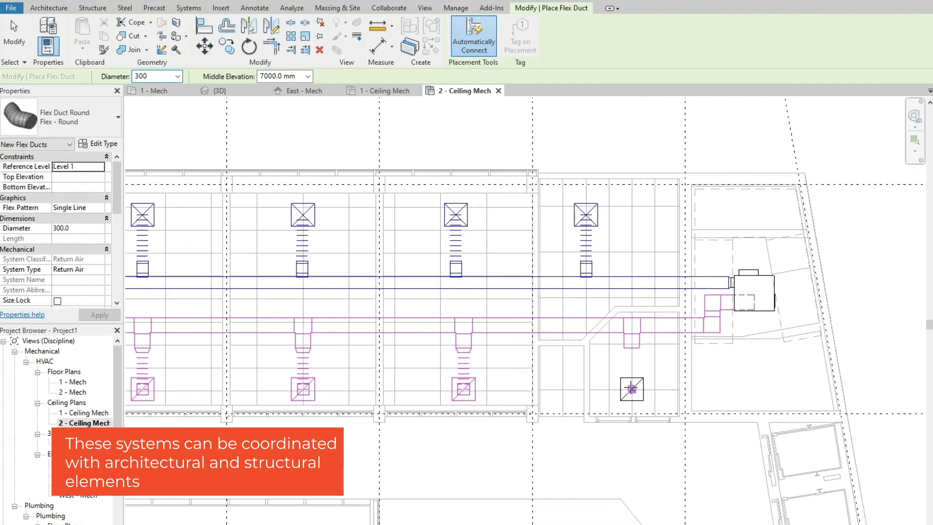
pyautogui.click(632, 348)
pyautogui.press('Escape')
pyautogui.press('Escape')
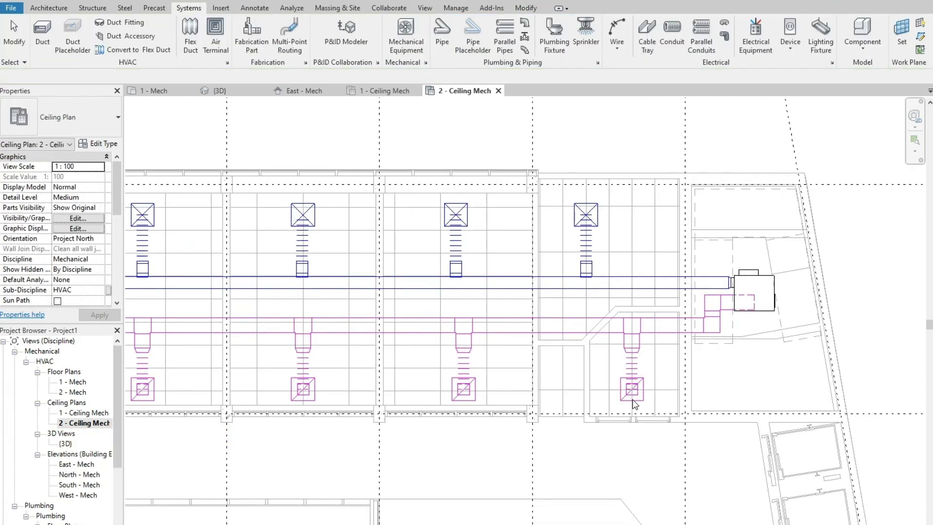
# Step: Switch to the {3D} view and orbit to see the supply and return ducts on the floor
pyautogui.click(217, 92)
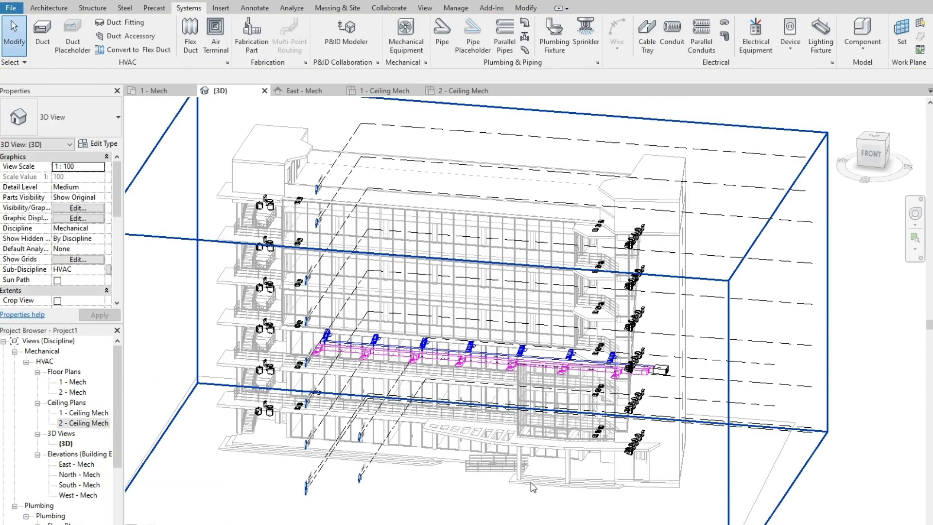
pyautogui.keyDown('shift'); pyautogui.moveTo(472, 432); pyautogui.dragTo(500, 457, button='middle'); pyautogui.keyUp('shift')
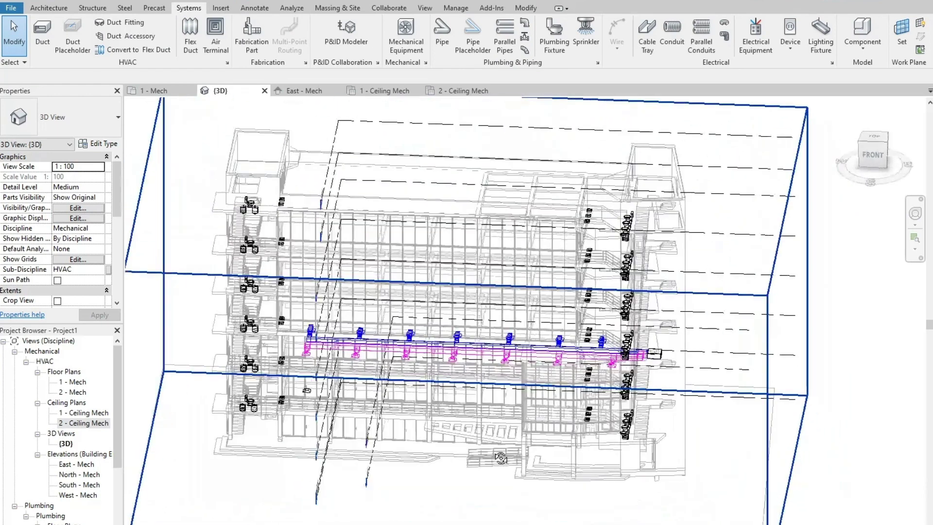